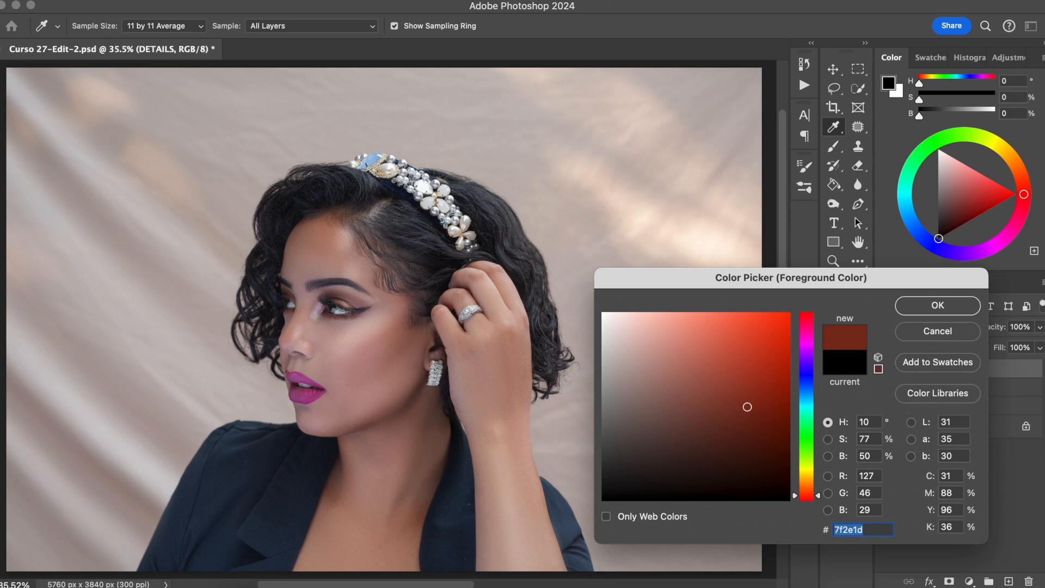
left_click_drag(748, 407, 739, 414)
type("ff2b00")
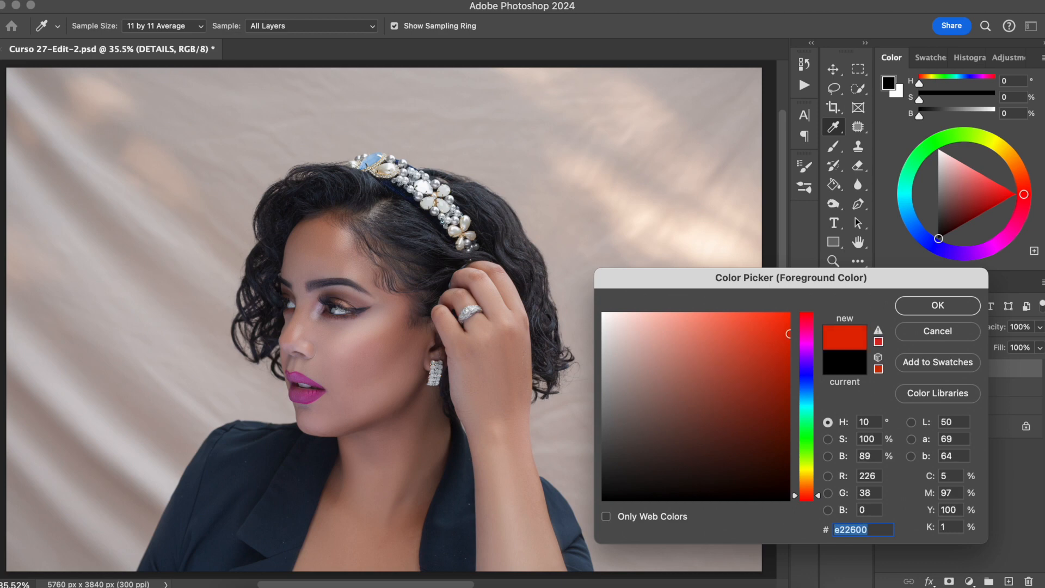
type("828282")
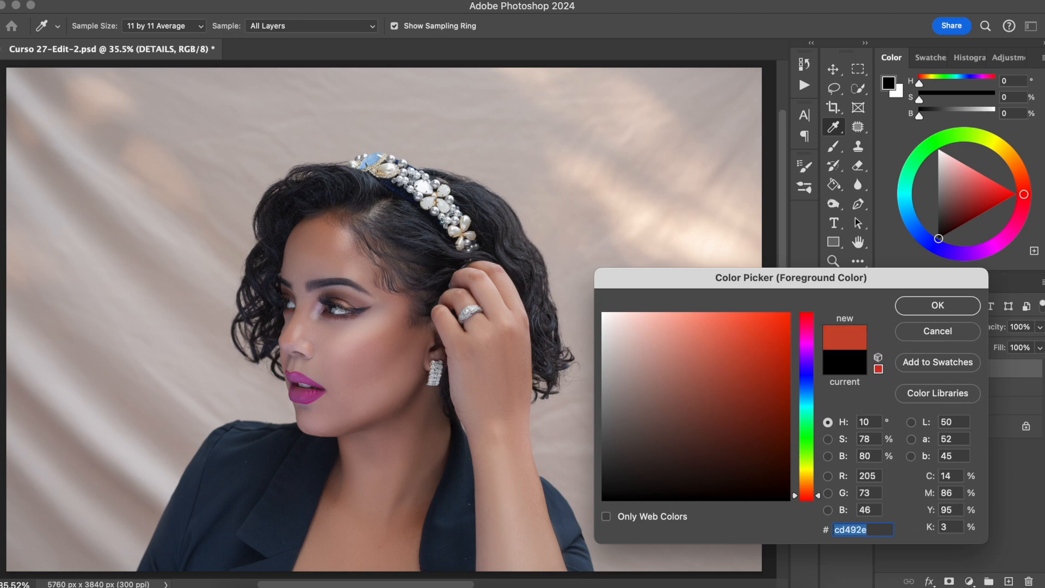
type("ffae9e")
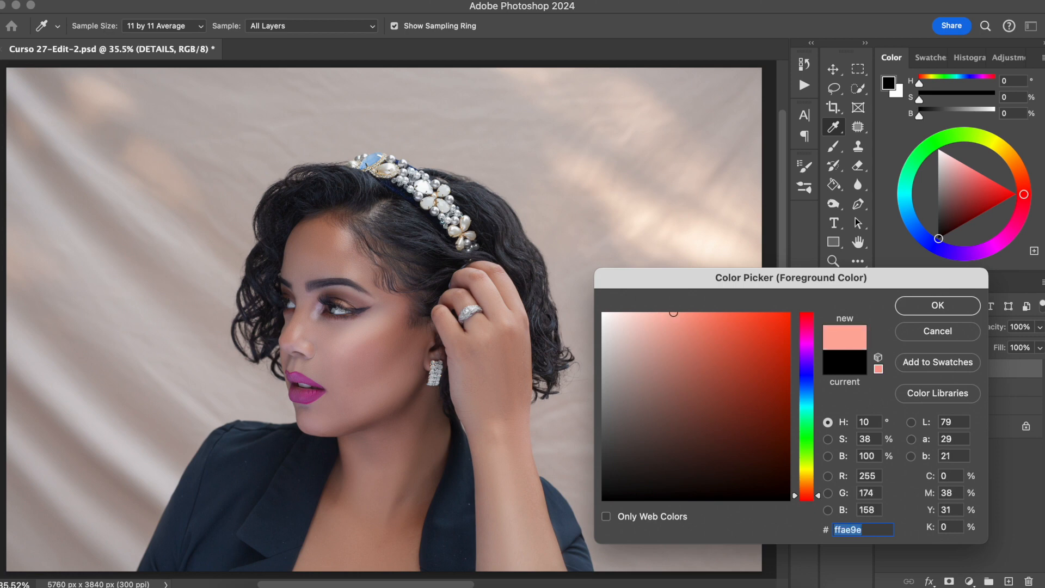
type("ff6546")
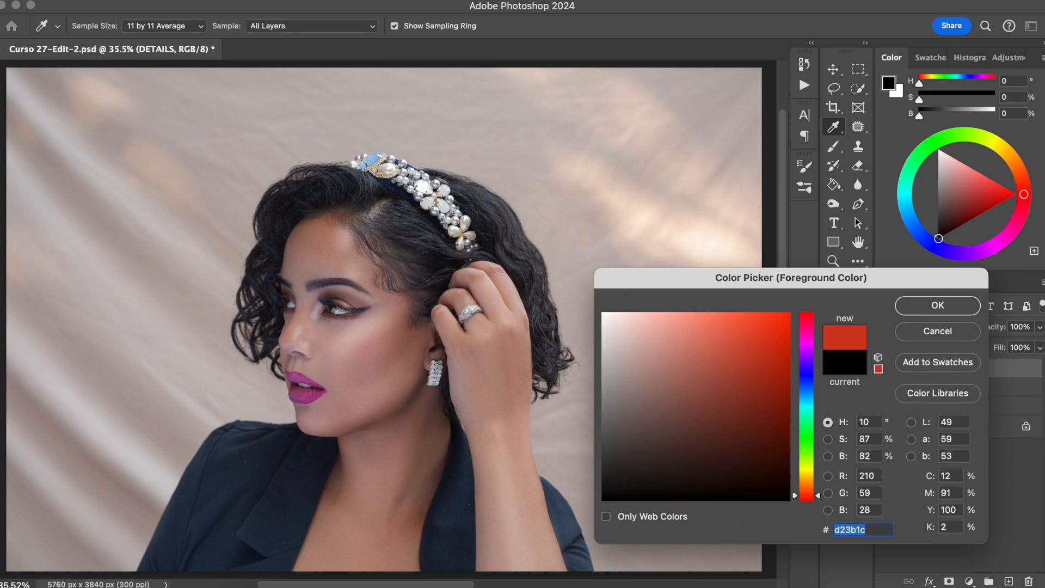
type("c29187")
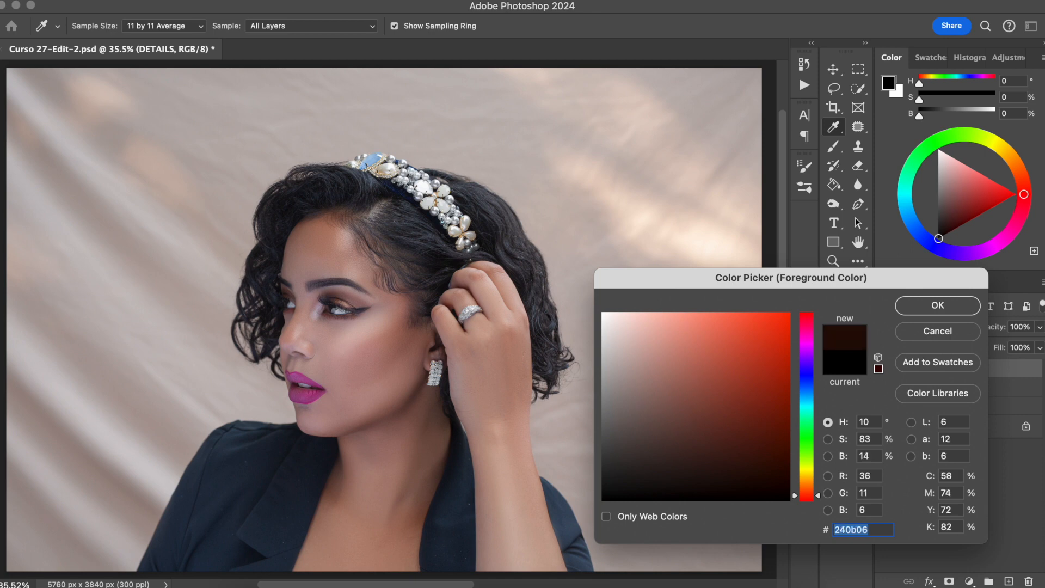
type("745049")
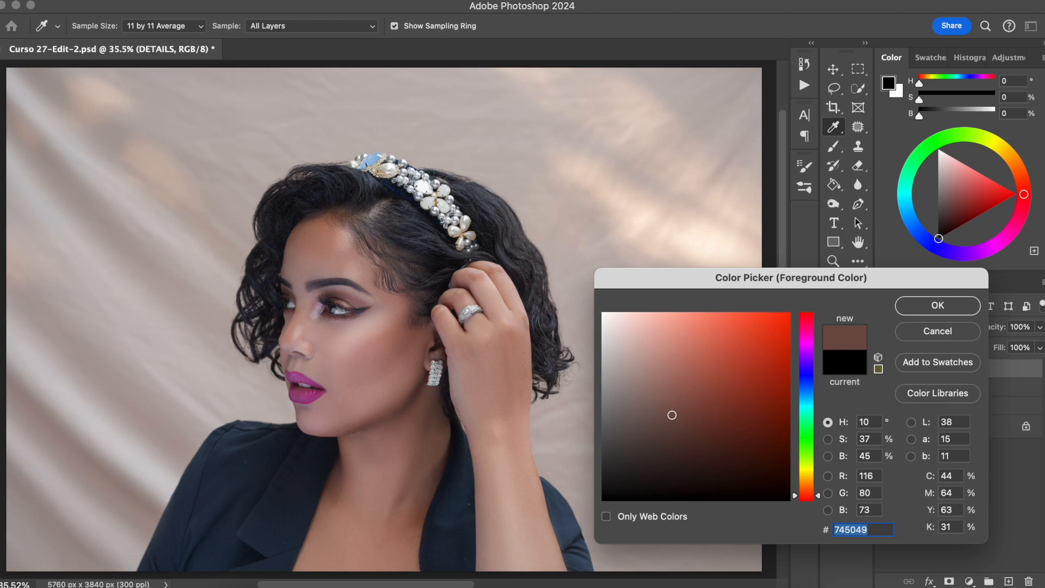
key("Escape")
Step: Switch to the Brush tool and set the foreground colour to 000000
key("b")
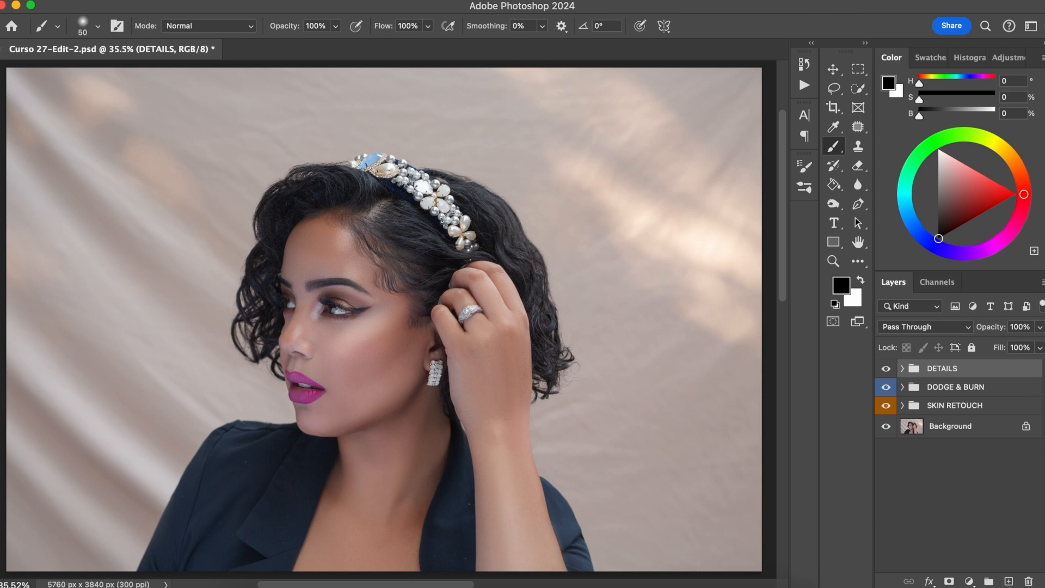
left_click(849, 283)
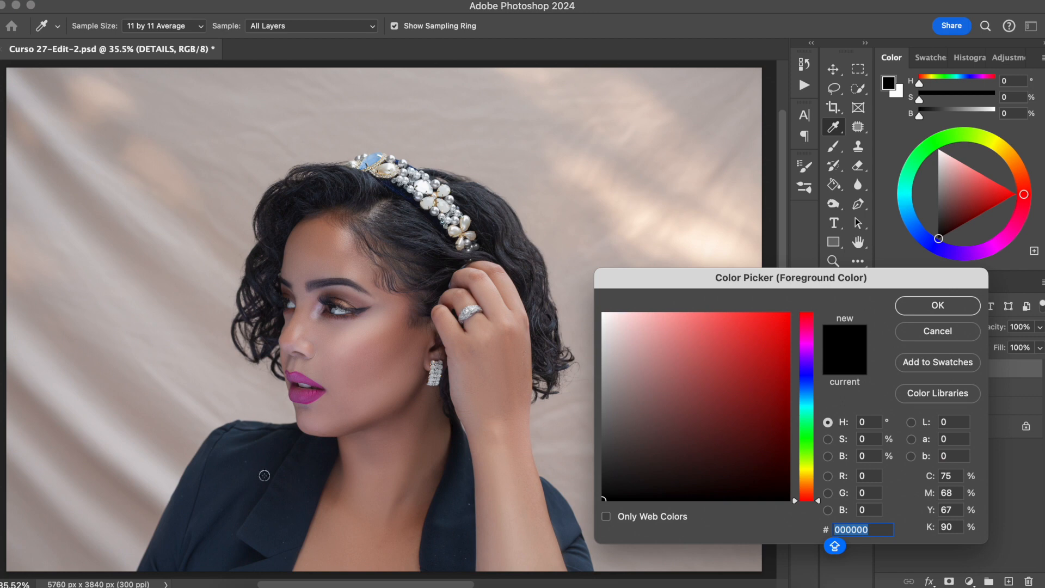
left_click(245, 489)
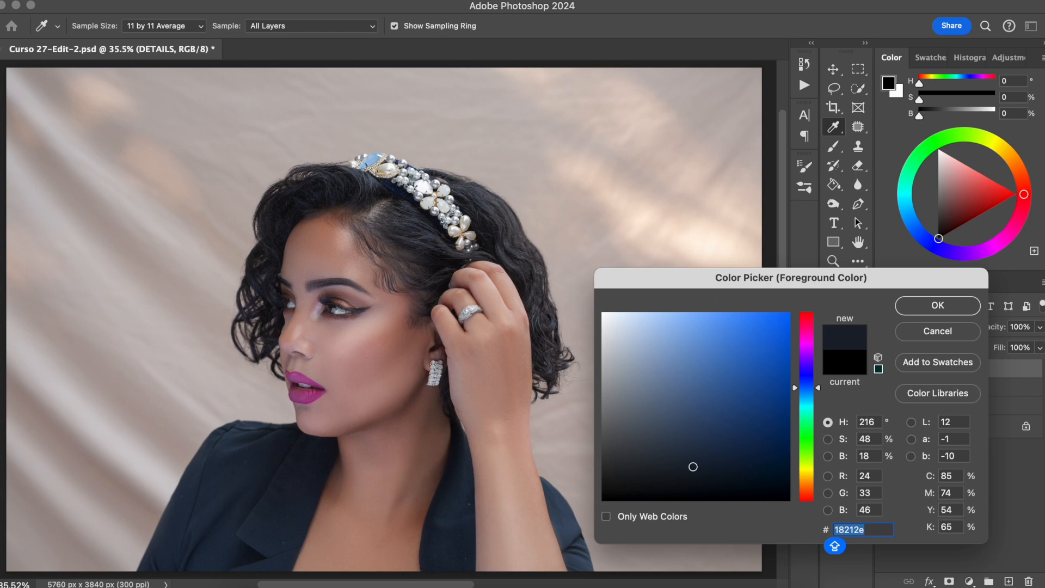
type("000000")
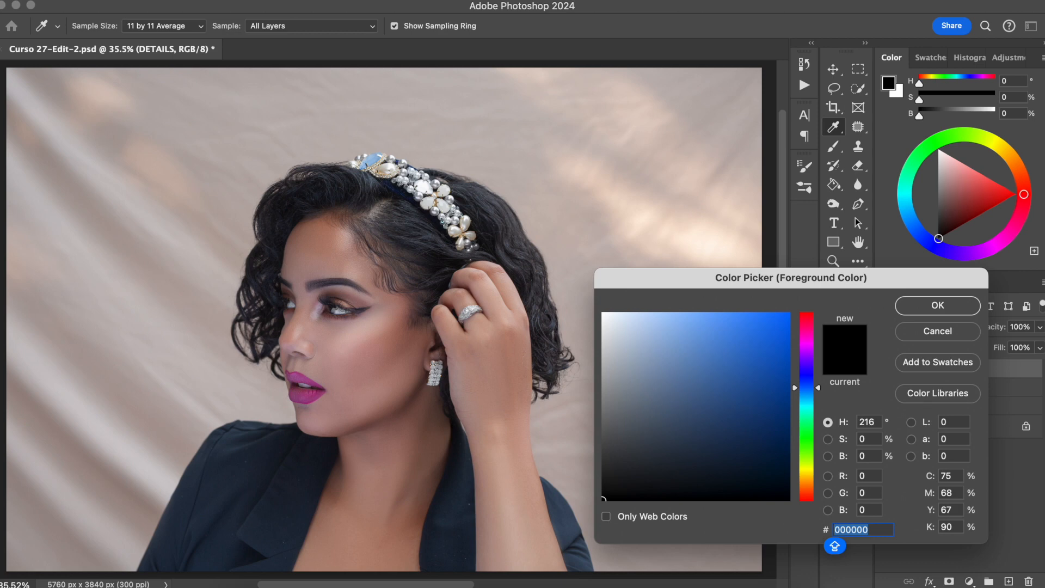
key("Return")
Step: Try to paint on the DETAILS group with the Brush tool
key("b")
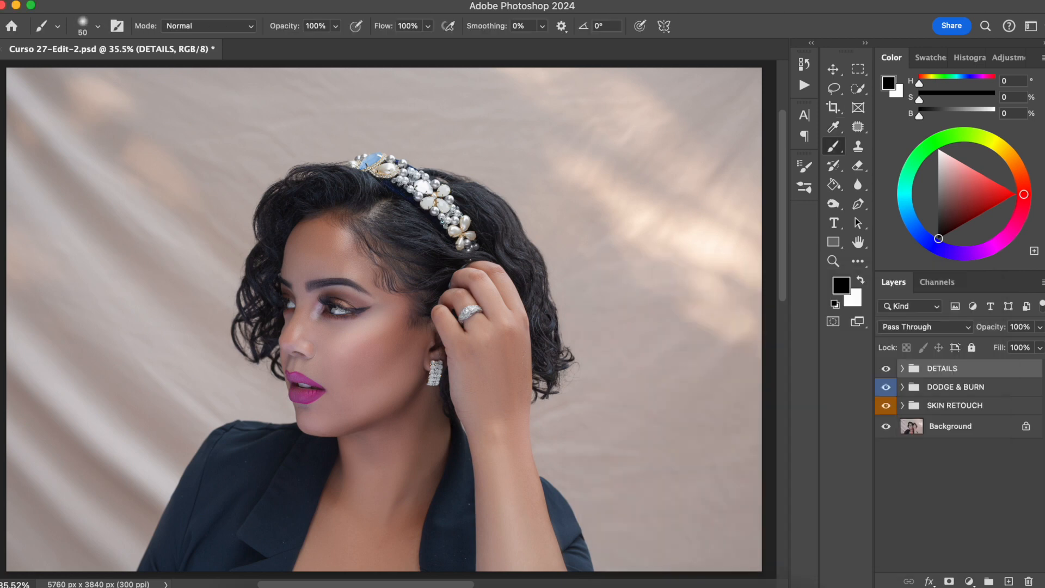
left_click(289, 374)
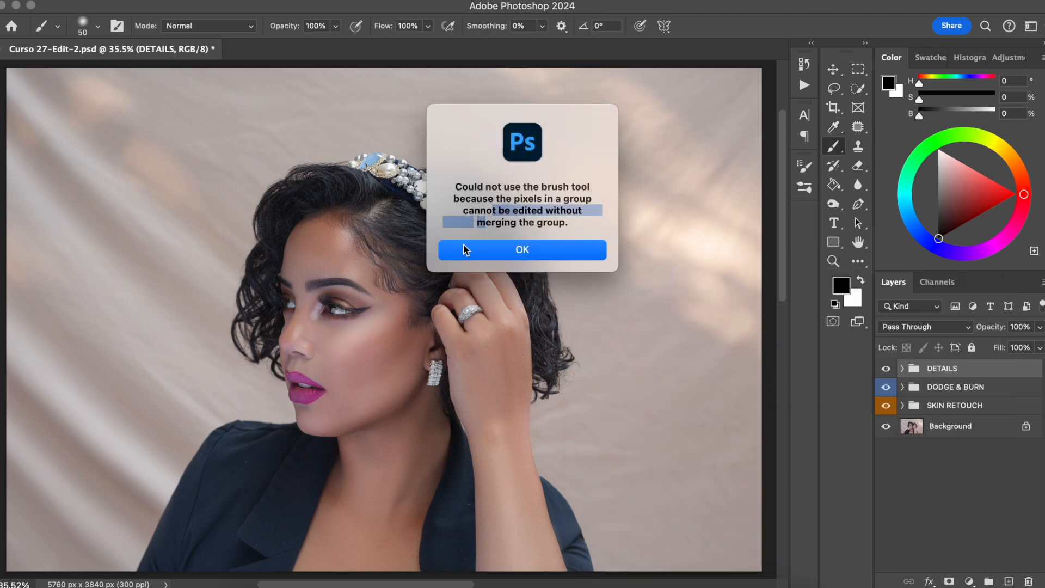
key("Return")
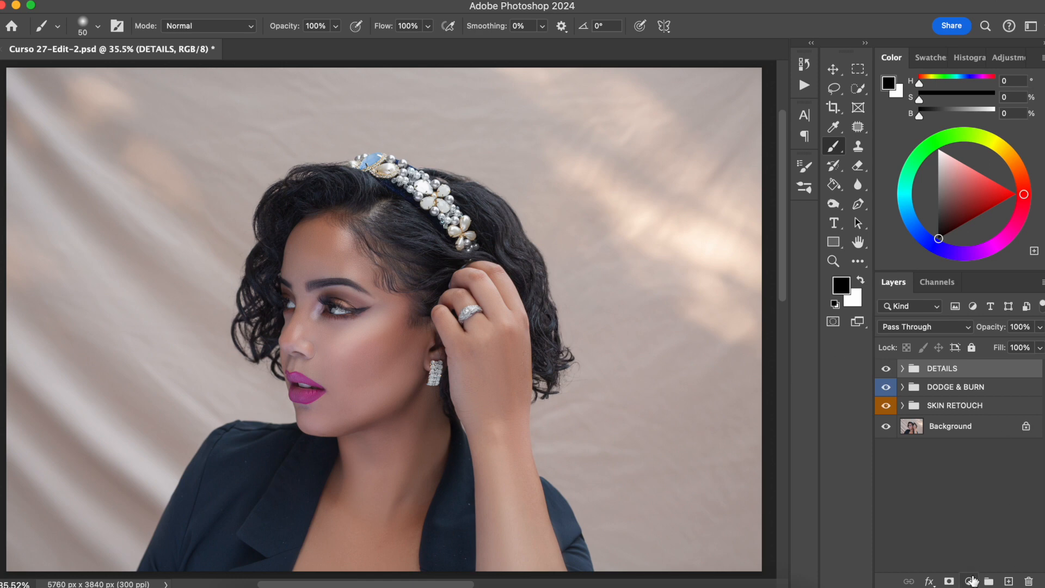
Step: Add a Gradient Map adjustment layer above the groups and invert its layer mask to black
left_click(968, 581)
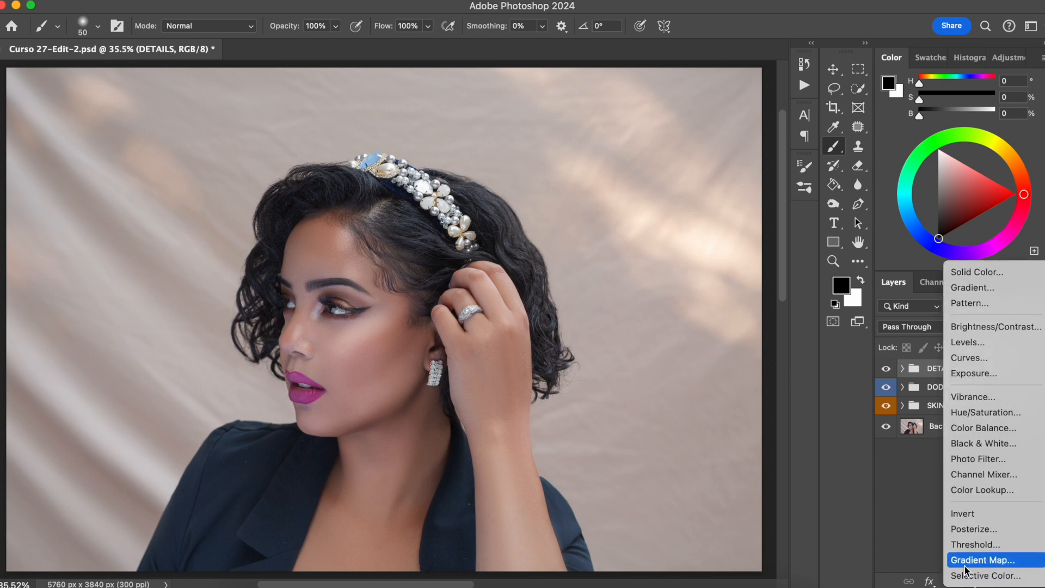
left_click(968, 560)
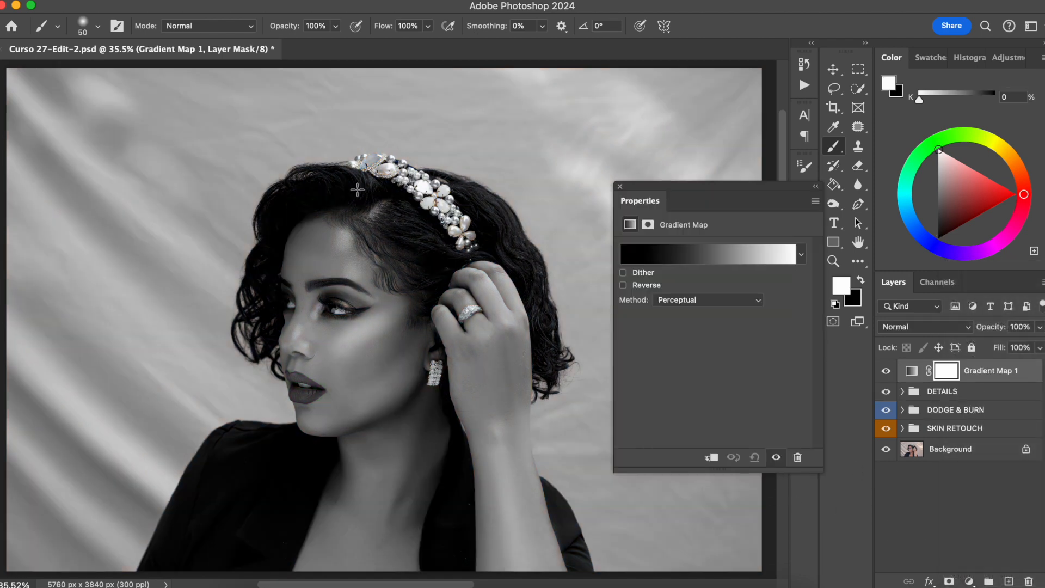
left_click(670, 262)
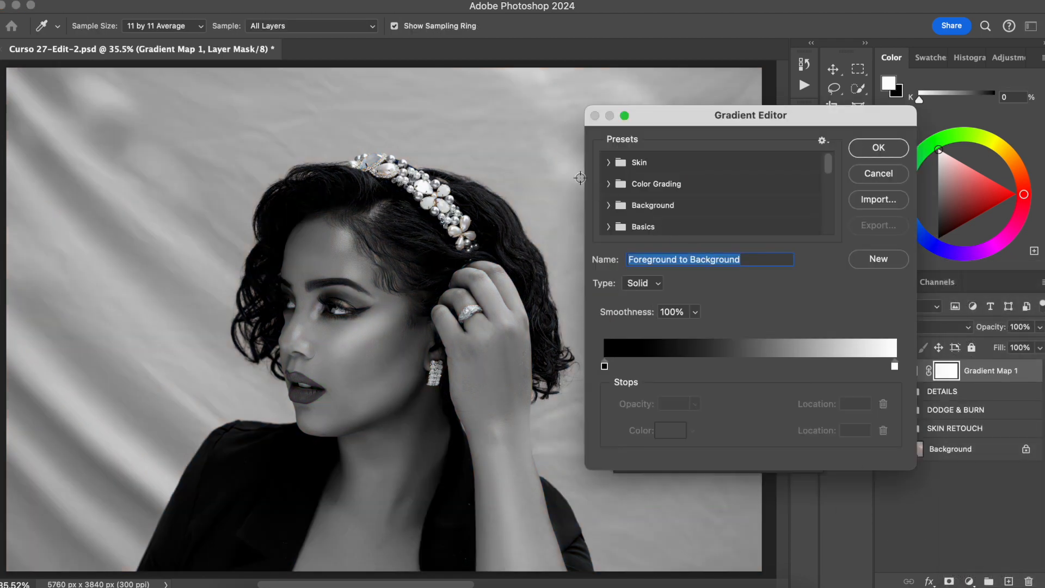
left_click(866, 174)
left_click(954, 366)
key("cmd+i")
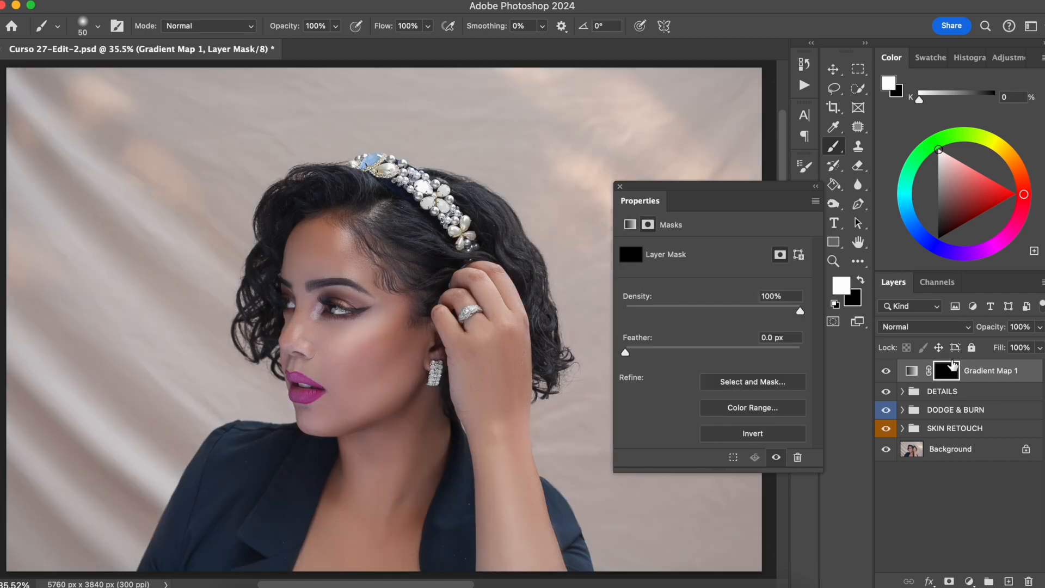
left_click(912, 371)
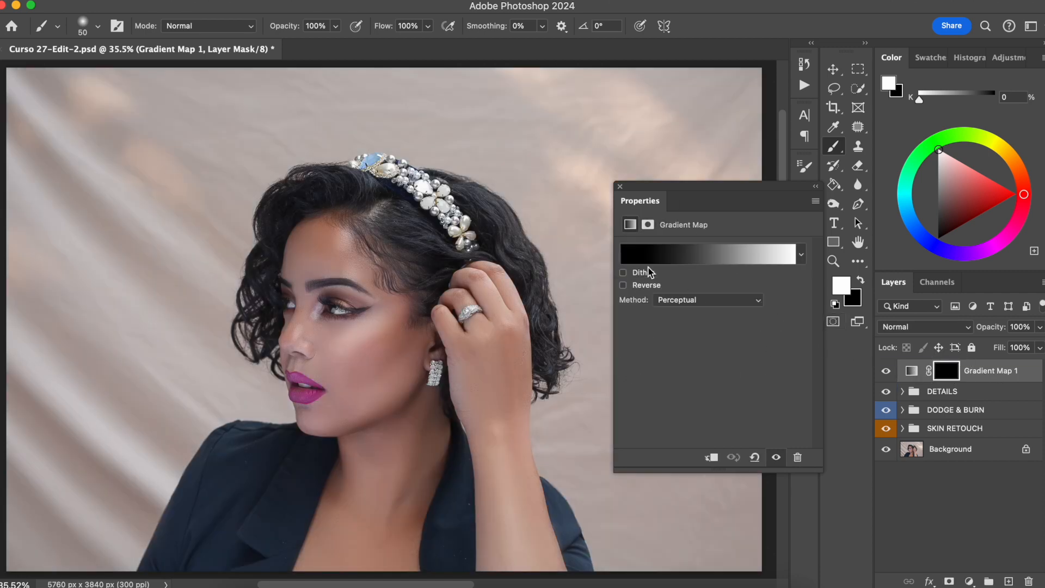
left_click(704, 257)
left_click(604, 366)
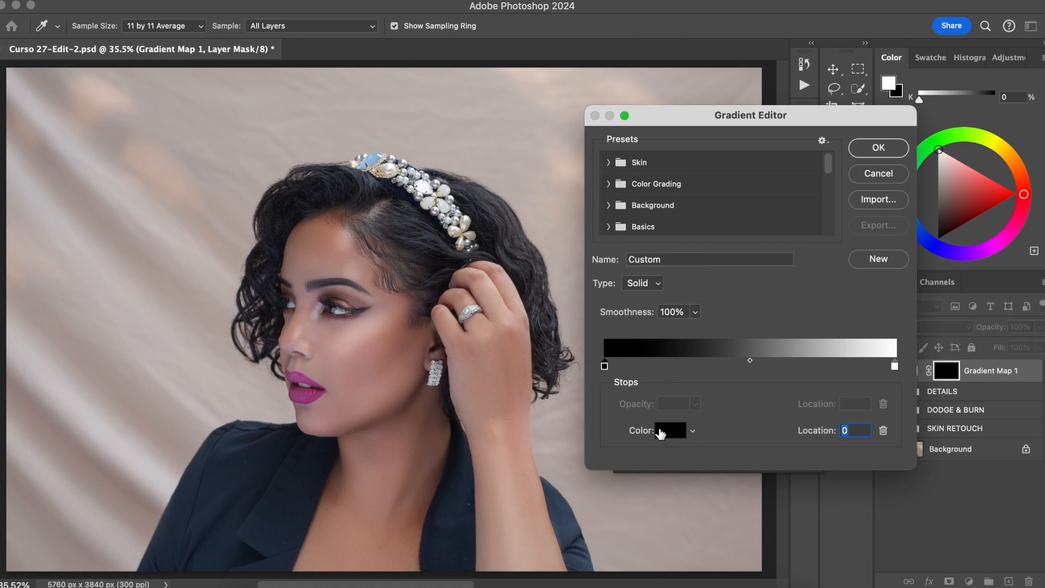
left_click(669, 430)
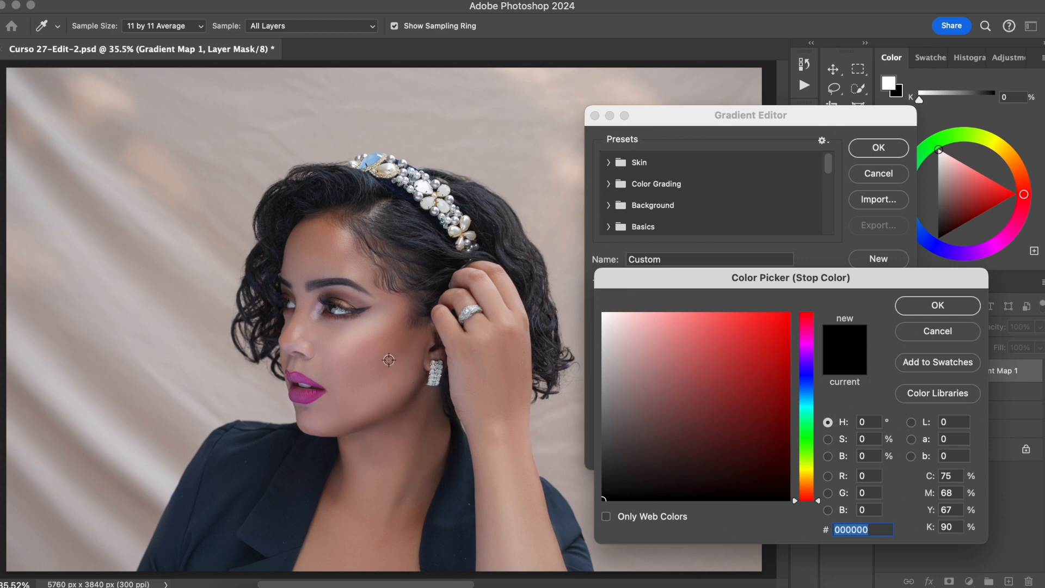
left_click(342, 315)
left_click(925, 329)
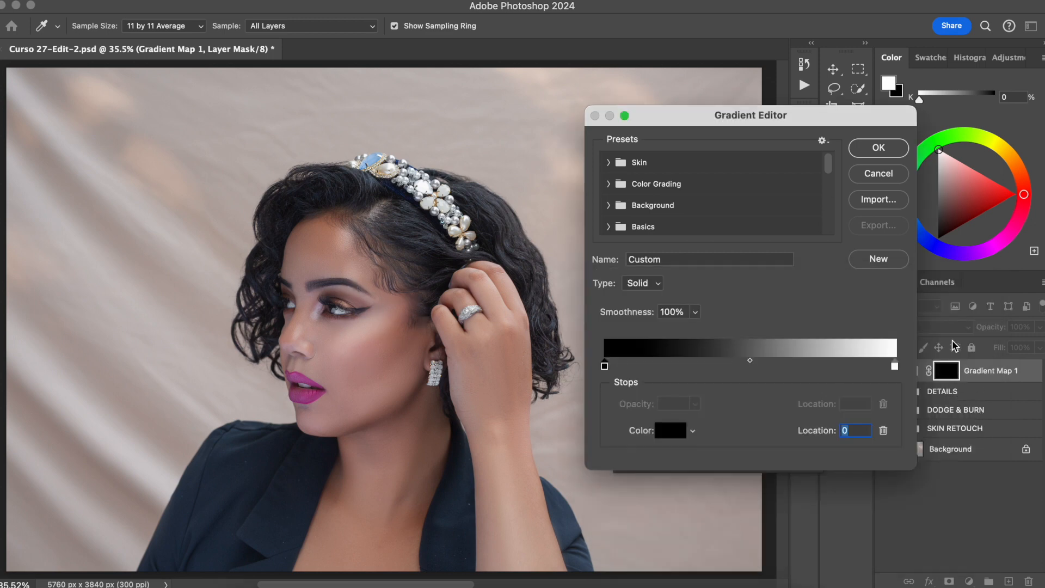
left_click(872, 175)
left_click(911, 372)
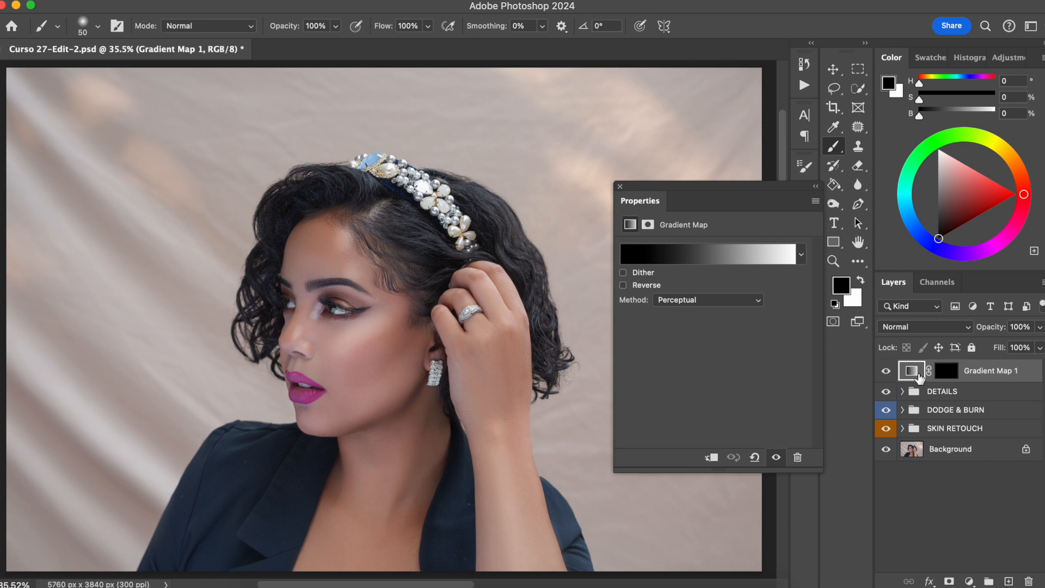
Step: Set the gradient map's left colour stop to the dark brown 372a21, starting from a skin sample
left_click(713, 255)
left_click(605, 366)
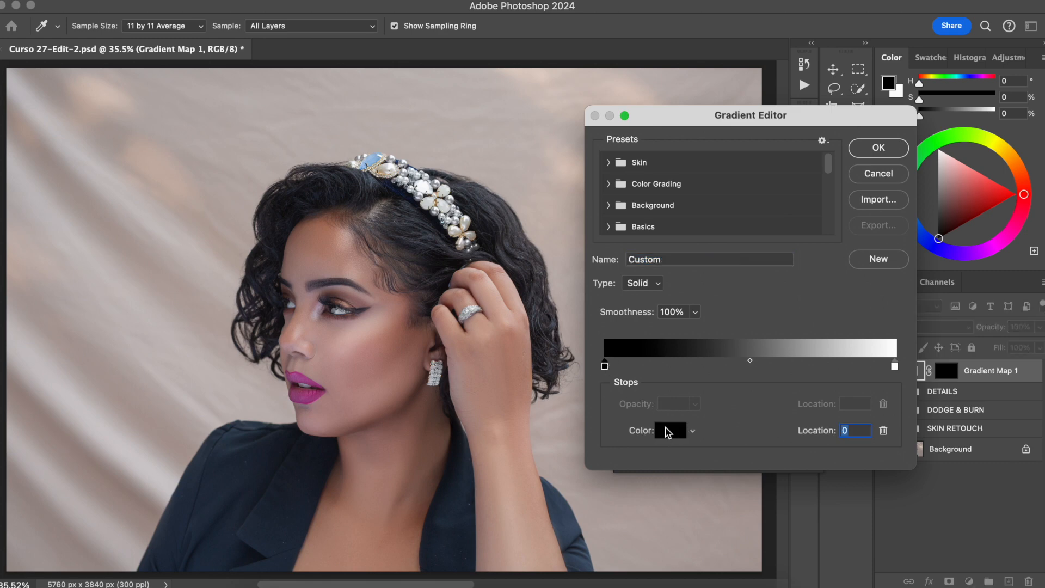
left_click(670, 431)
left_click(357, 354)
left_click(342, 256)
left_click_drag(342, 256, 234, 289)
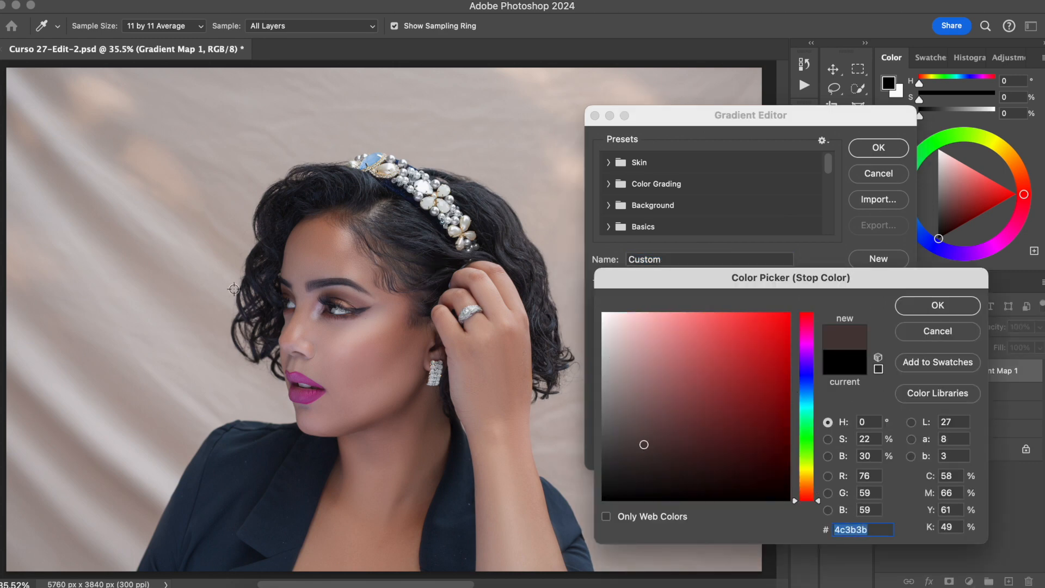
left_click(376, 350)
left_click(385, 357)
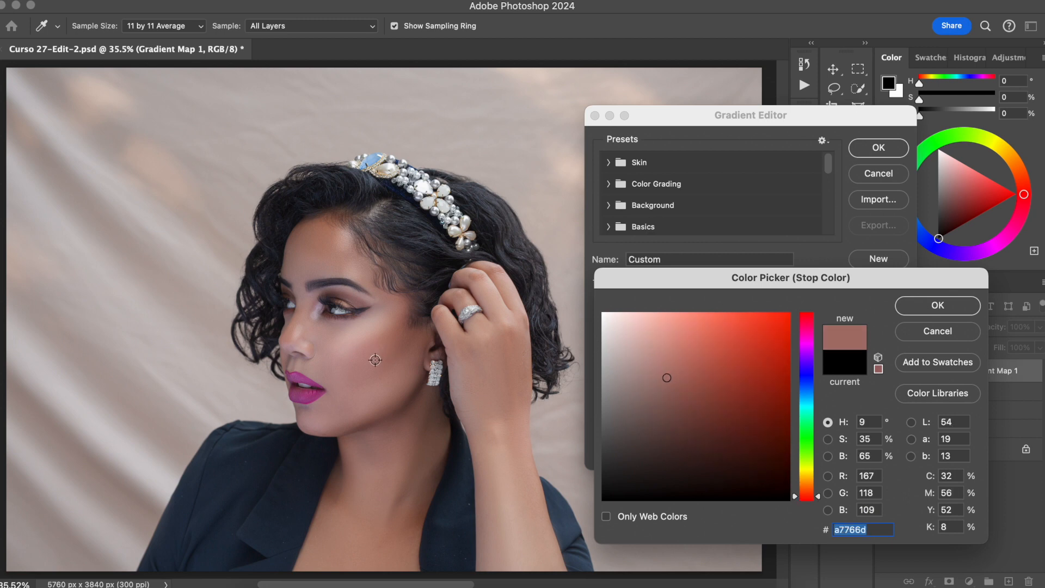
left_click(373, 356)
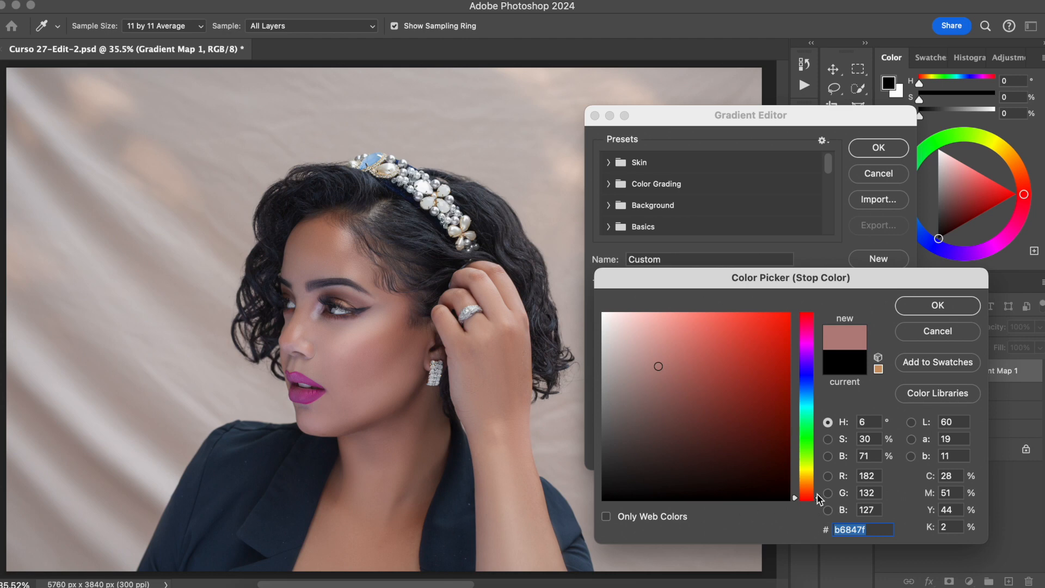
left_click_drag(818, 498, 818, 487)
mouse_move(691, 458)
left_mouse_down()
mouse_move(676, 460)
mouse_move(706, 449)
mouse_move(683, 448)
mouse_move(678, 460)
left_mouse_up()
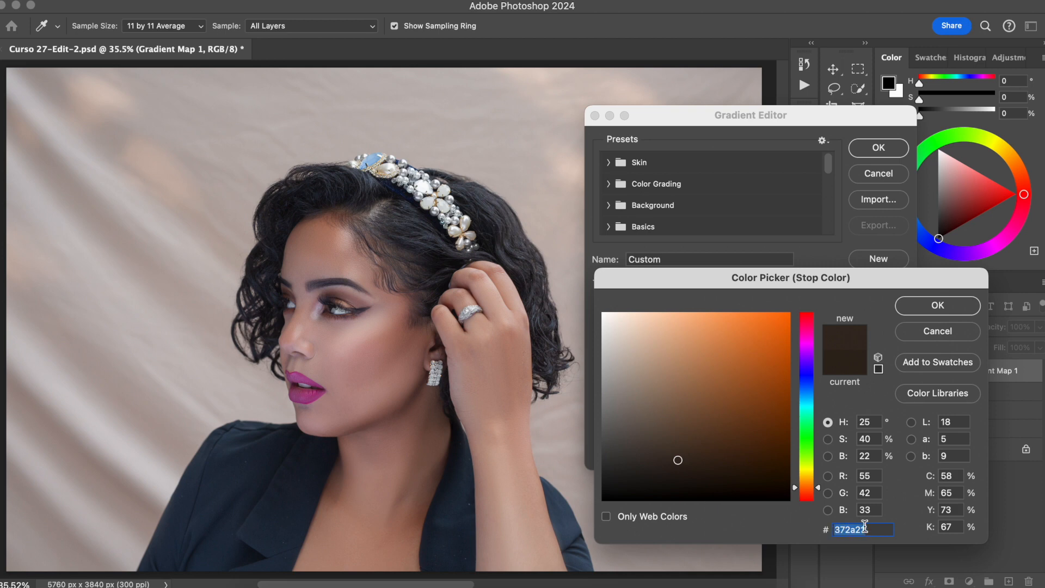
left_click(936, 306)
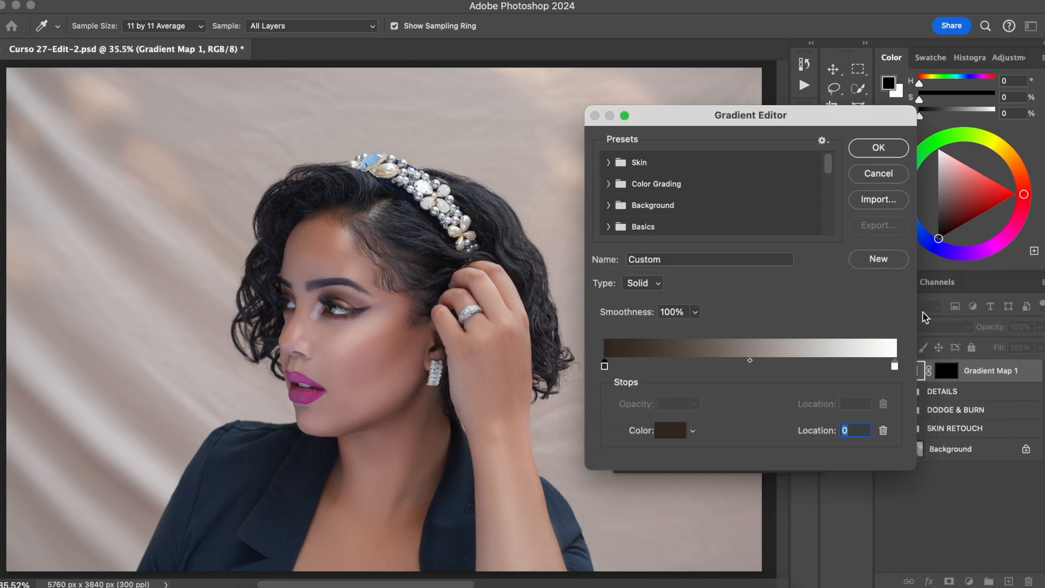
Step: Set the right colour stop to a light beige of the same hue and apply the gradient
left_click(894, 367)
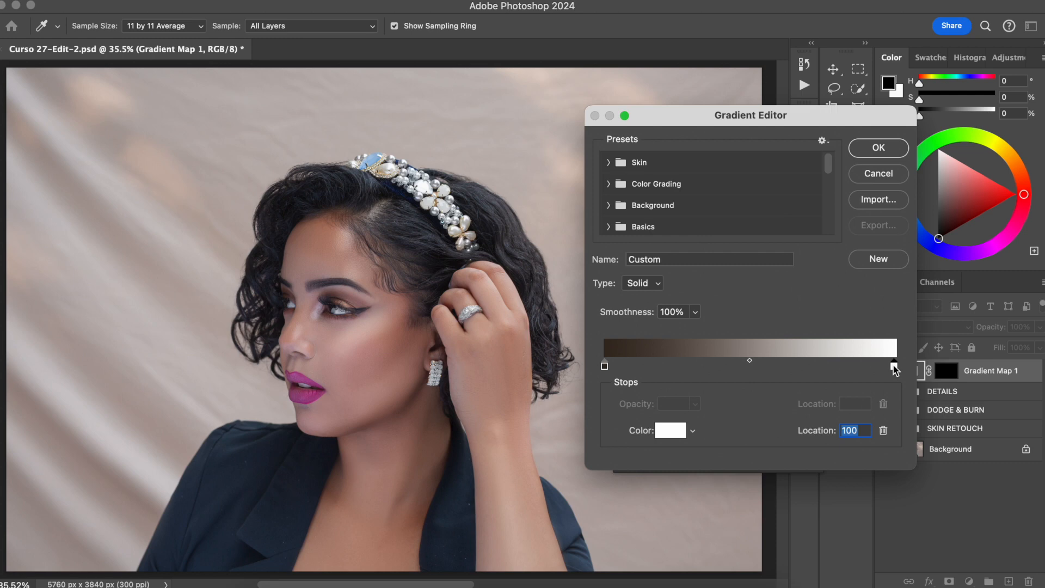
left_click(670, 428)
type("372a21")
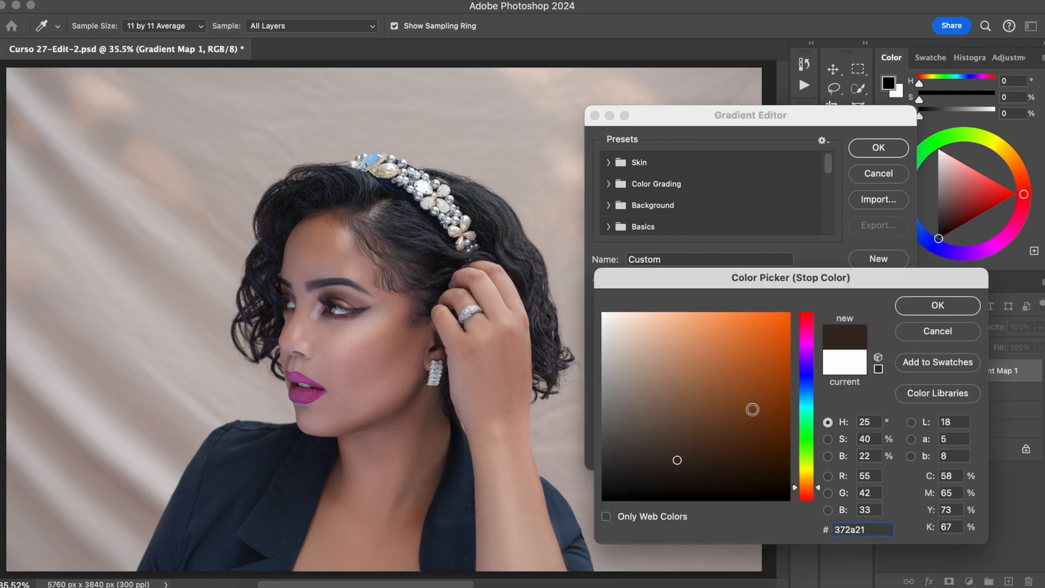
left_click_drag(677, 460, 621, 327)
left_click(936, 305)
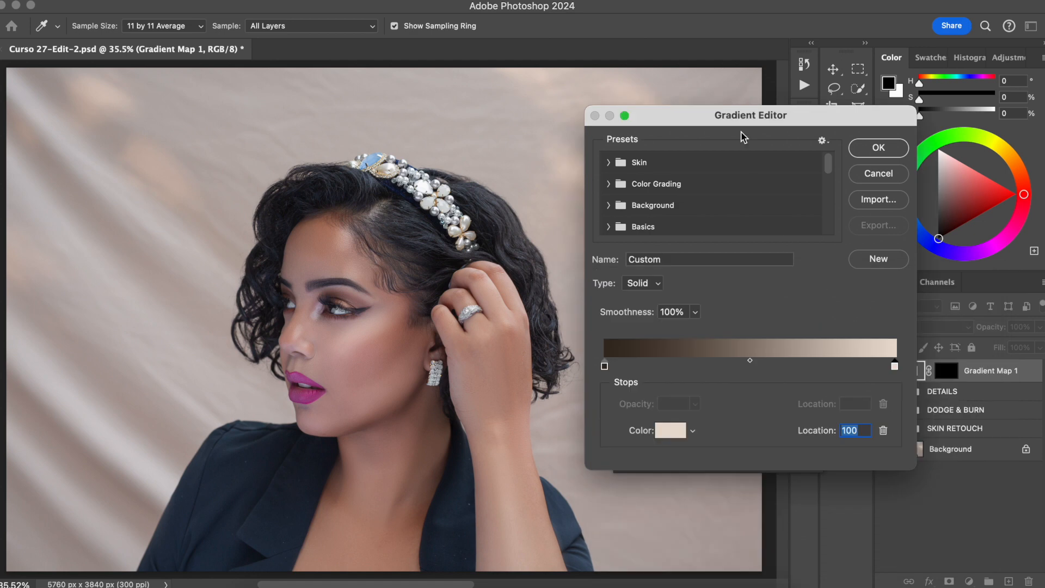
left_click(879, 146)
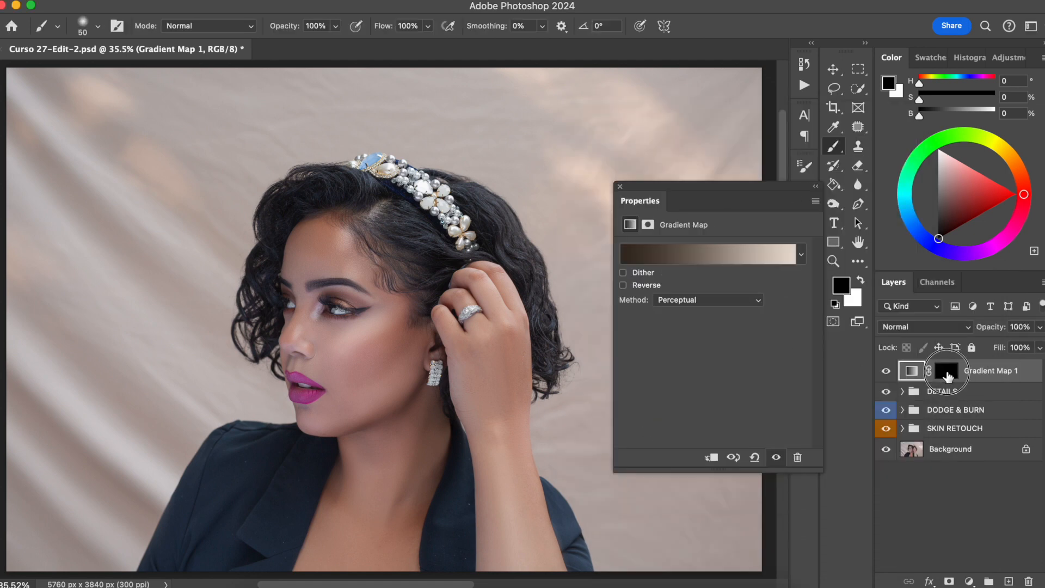
Step: Invert the gradient map's layer mask back to white and reopen the gradient in the Gradient Editor
left_click(946, 372)
key("super+i")
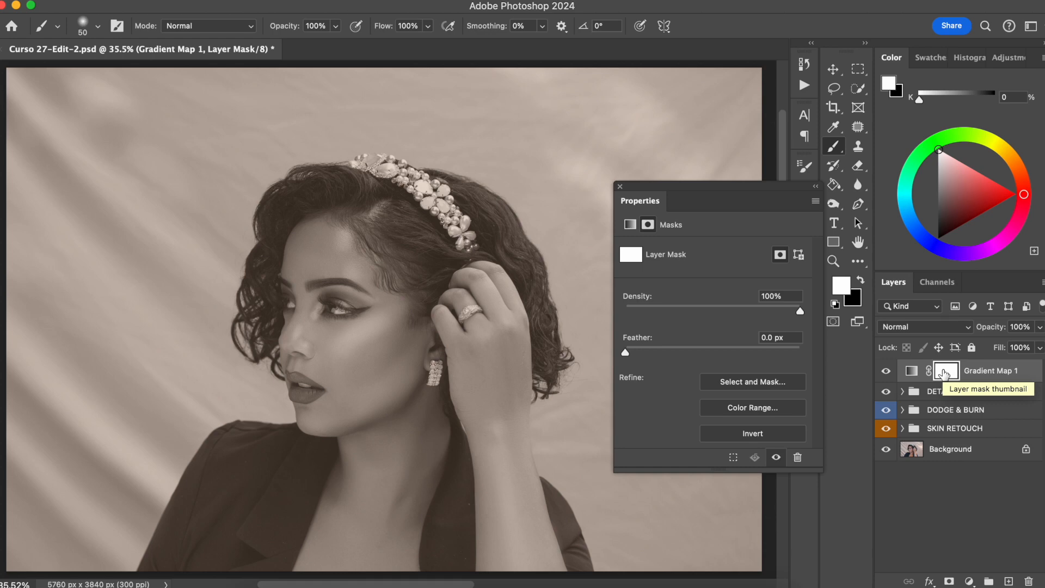
left_click(911, 371)
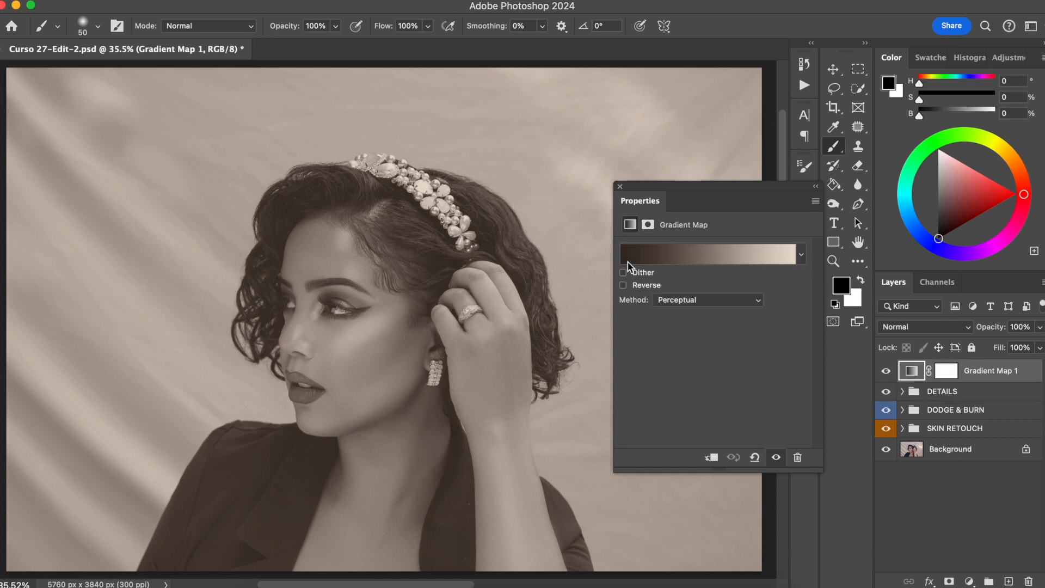
left_click(656, 255)
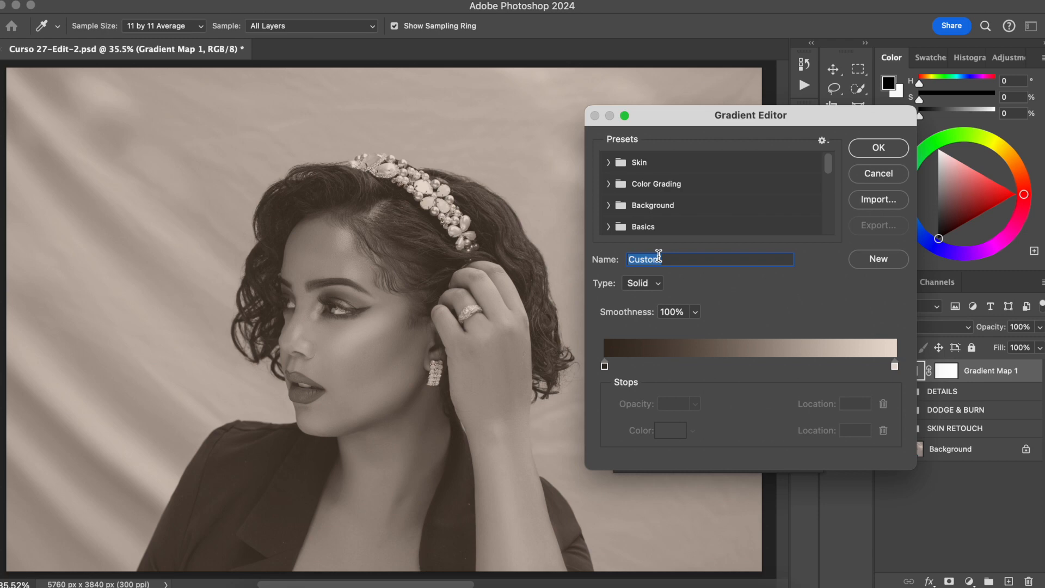
Step: Pick a deeper dark brown for the gradient's left colour stop in the colour picker
left_click(604, 366)
left_click(670, 430)
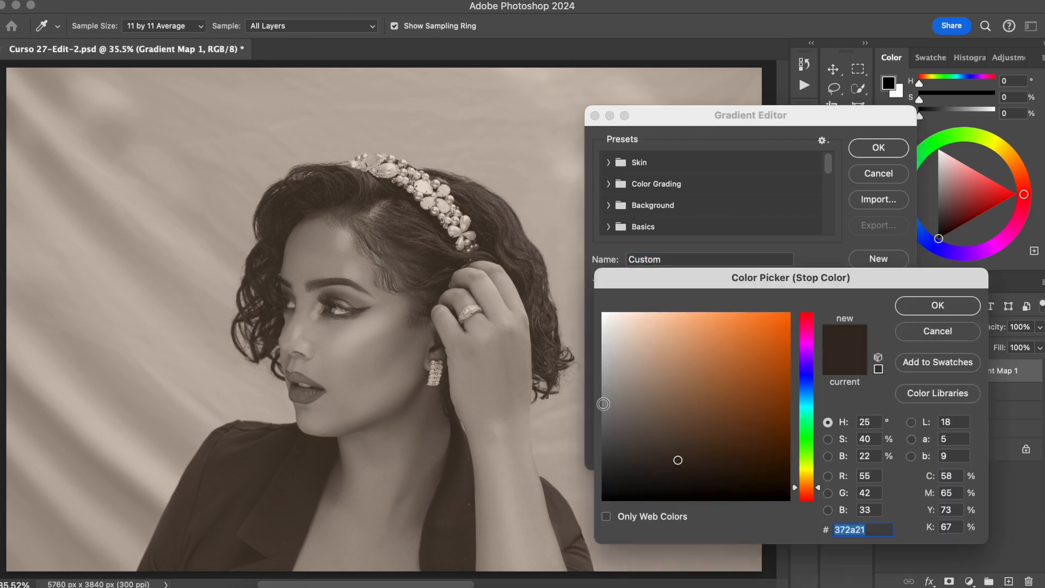
left_click(690, 455)
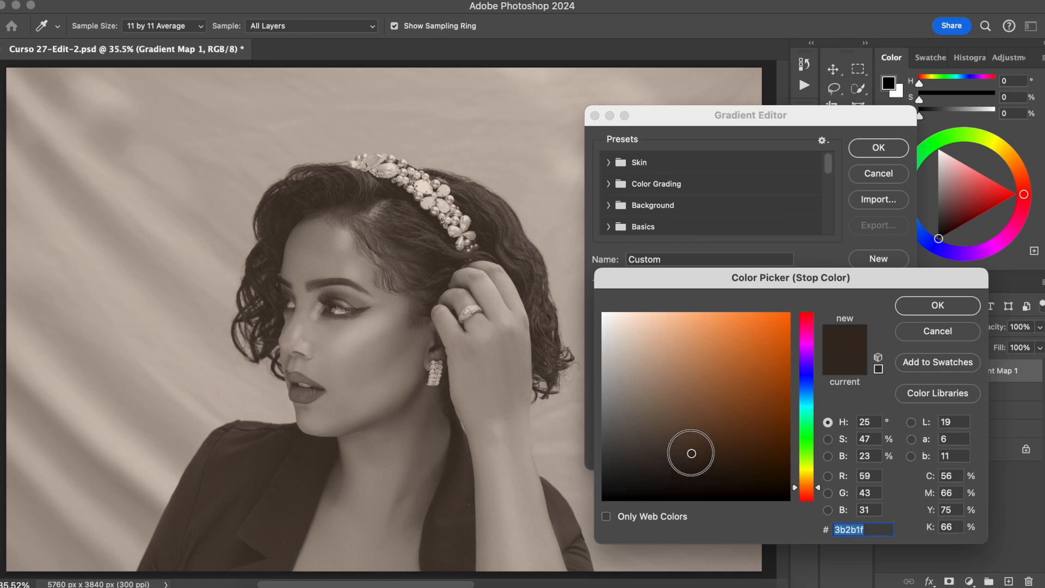
left_click_drag(813, 488, 820, 490)
left_click_drag(691, 451, 669, 469)
left_click(914, 308)
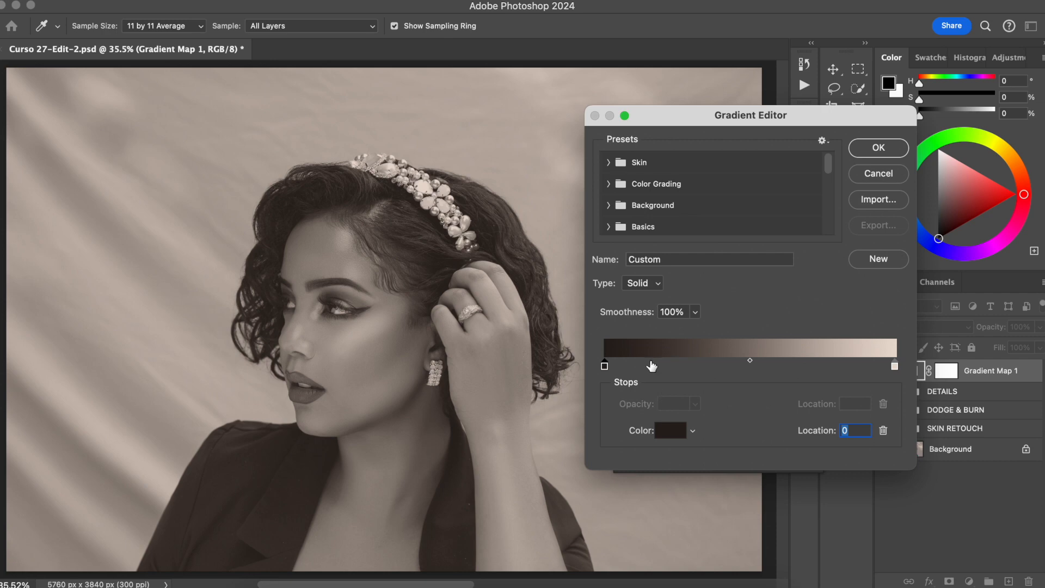
Step: Add a new colour stop at location 17 and set it to the dark brown 4c2f1c
left_click(653, 364)
left_click(671, 429)
left_click_drag(704, 443, 720, 445)
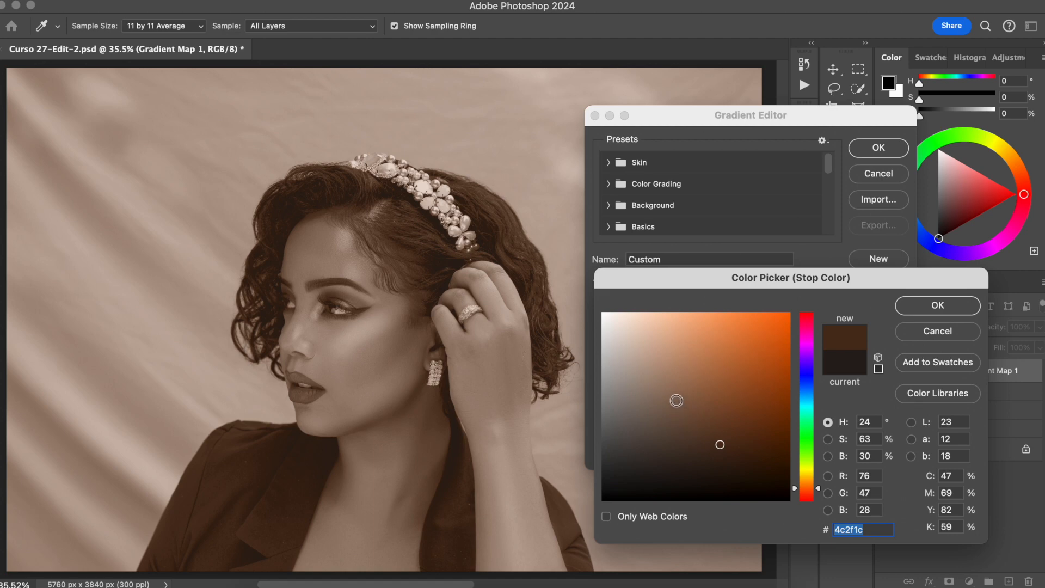
mouse_move(720, 445)
left_mouse_down()
mouse_move(720, 436)
mouse_move(710, 447)
left_mouse_up()
left_click(925, 309)
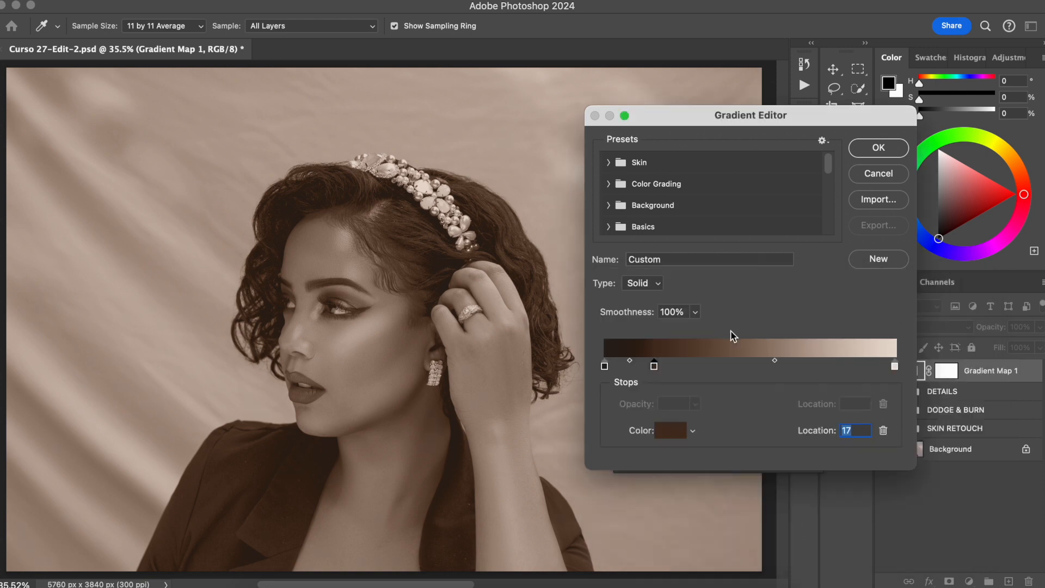
Step: Add a colour stop at location 43 and set it to the mid brown 936241
left_click(728, 366)
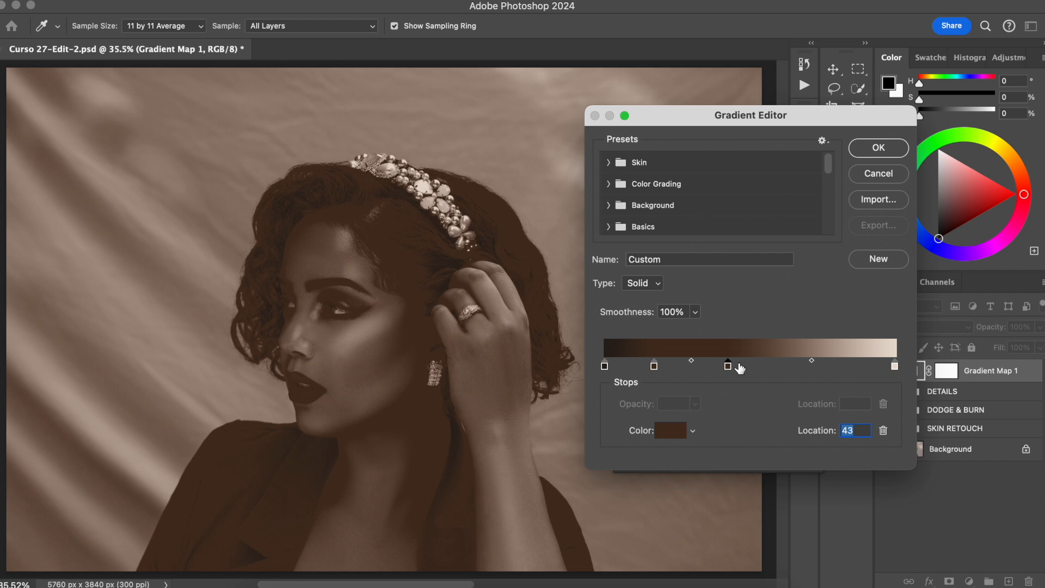
left_click(671, 431)
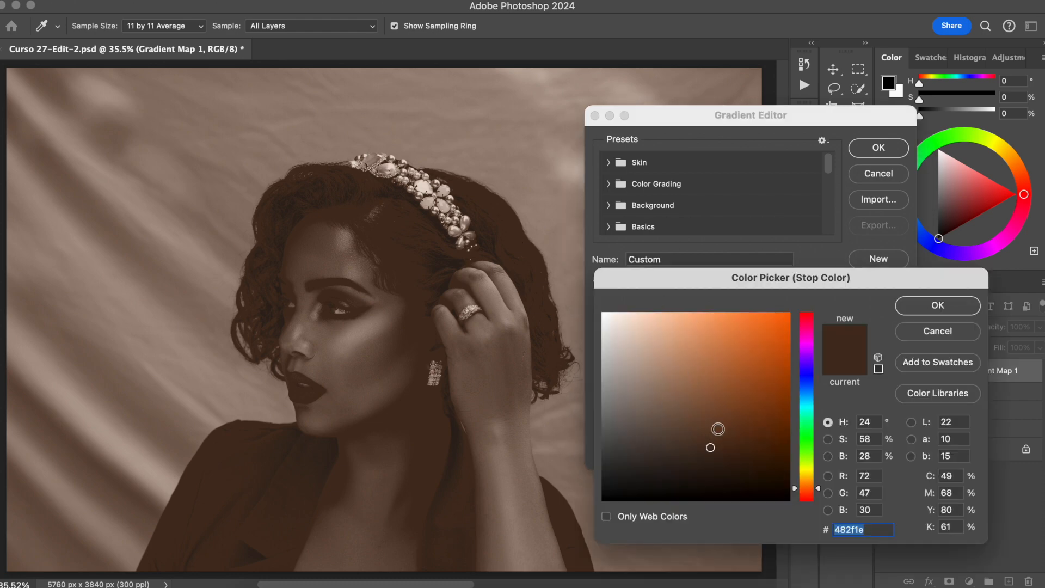
mouse_move(711, 416)
left_mouse_down()
mouse_move(693, 391)
mouse_move(715, 388)
mouse_move(705, 392)
left_mouse_up()
left_click(703, 397)
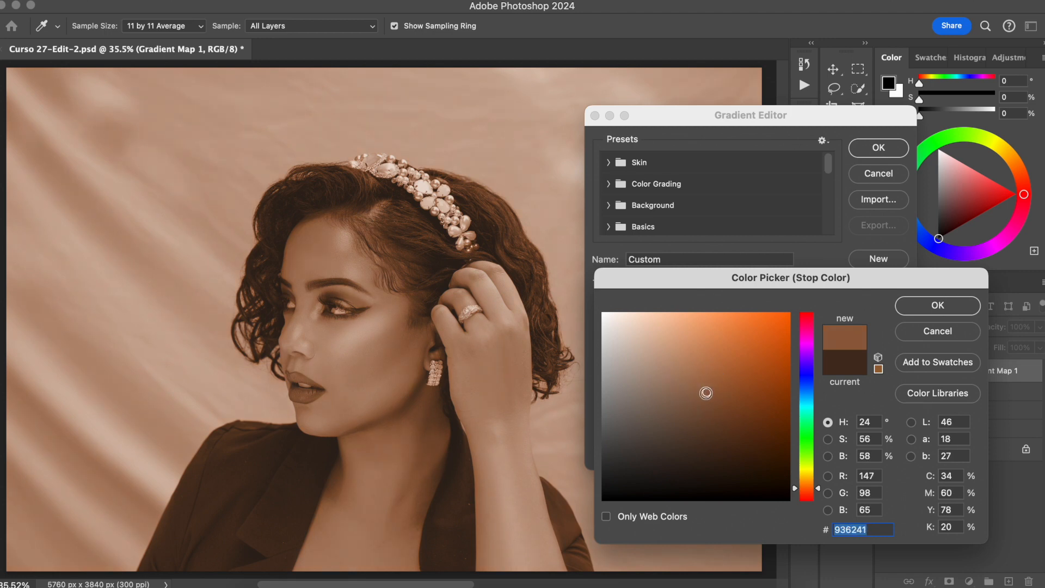
left_click(935, 306)
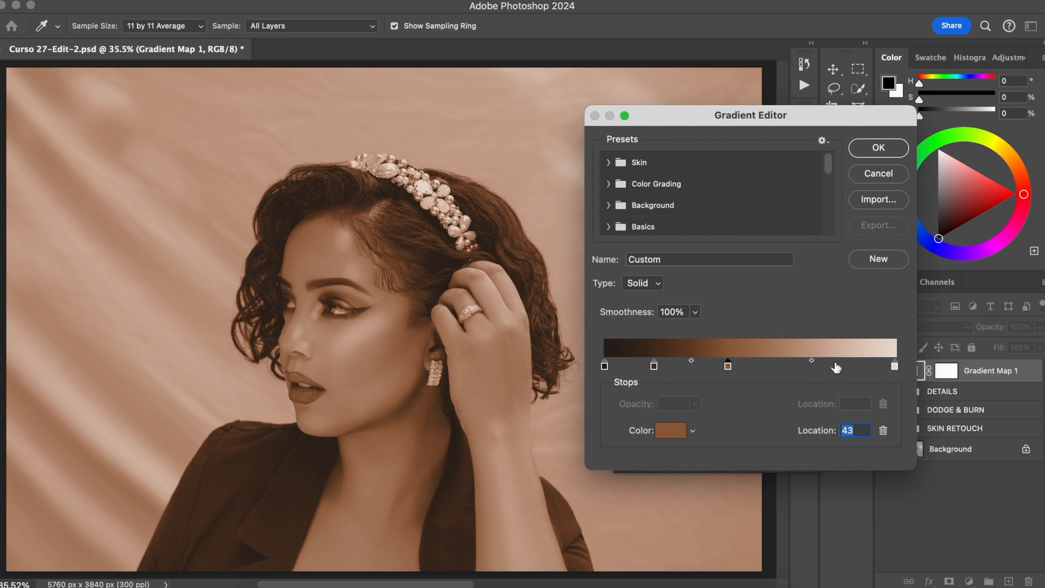
Step: Adjust the right colour stop at location 100 to a slightly lighter beige
left_click(894, 366)
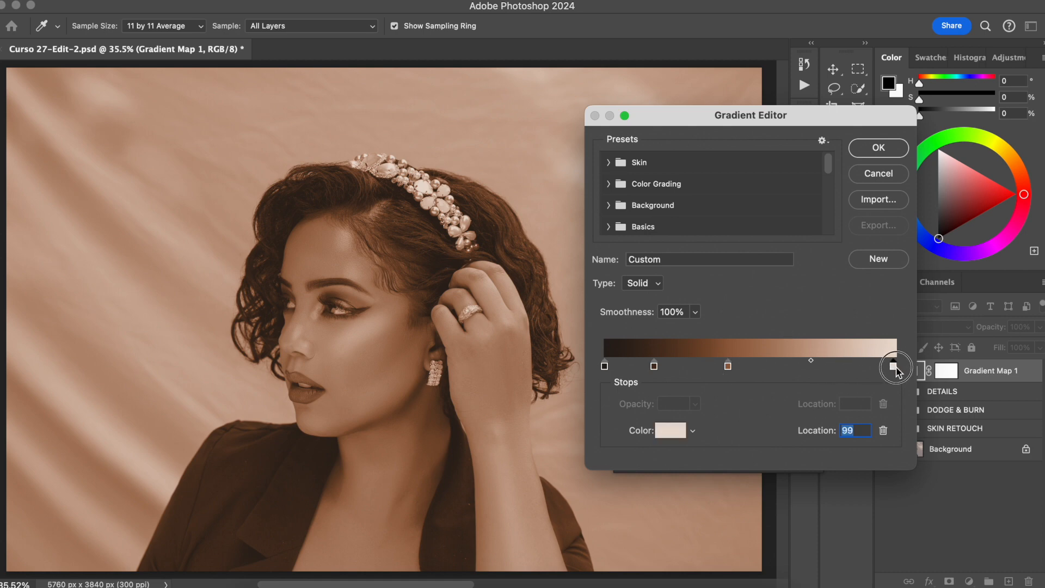
left_click(670, 430)
left_click_drag(621, 327, 611, 328)
left_click(919, 311)
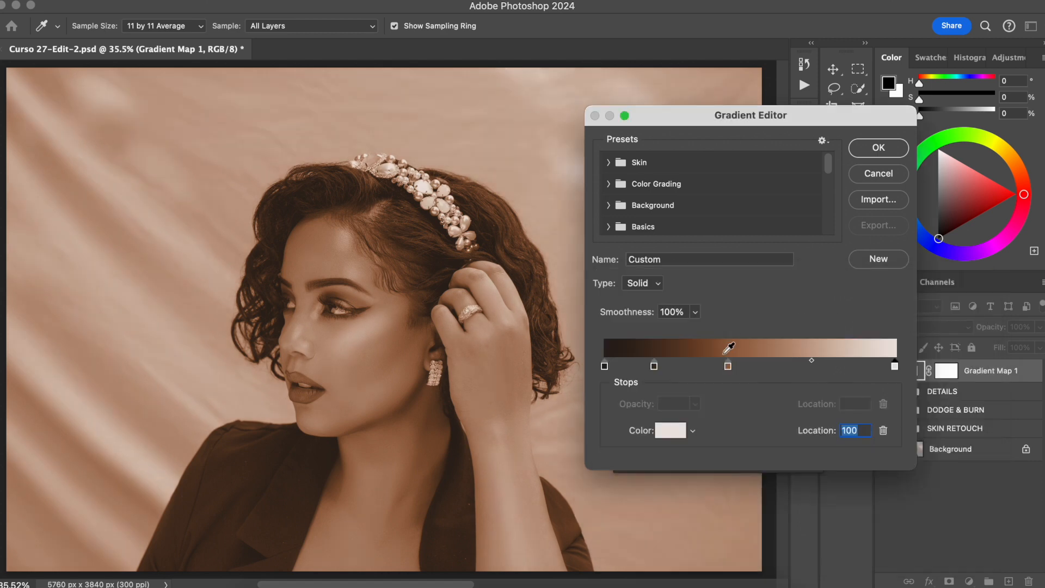
Step: Move the mid-brown stop to location 45 and nudge the dark brown stop slightly right
left_click_drag(729, 370, 736, 369)
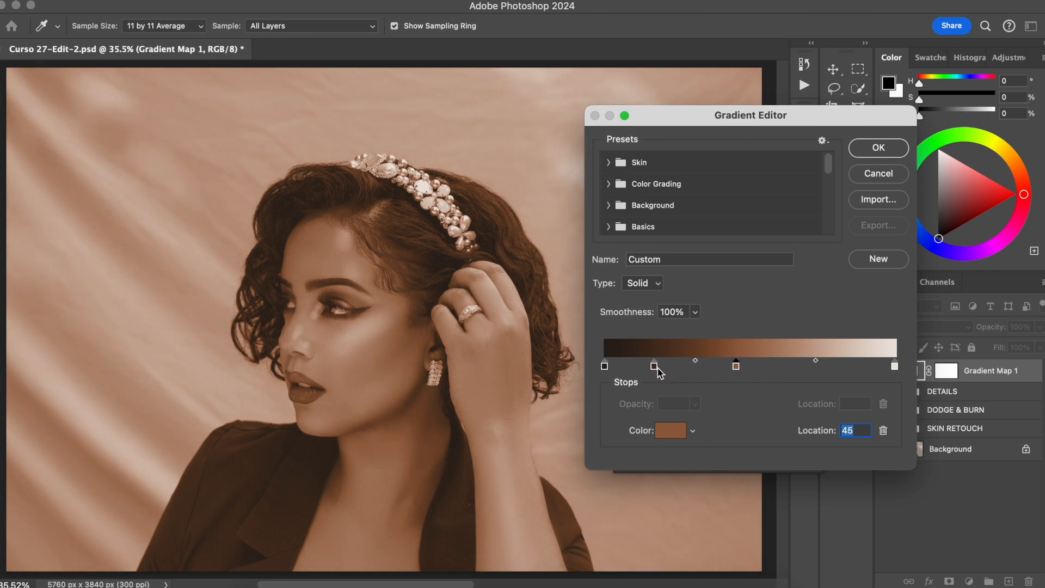
left_click_drag(656, 365, 659, 363)
Step: Set the left colour stop to the near-black brown 231c18
left_click(604, 367)
left_click(671, 431)
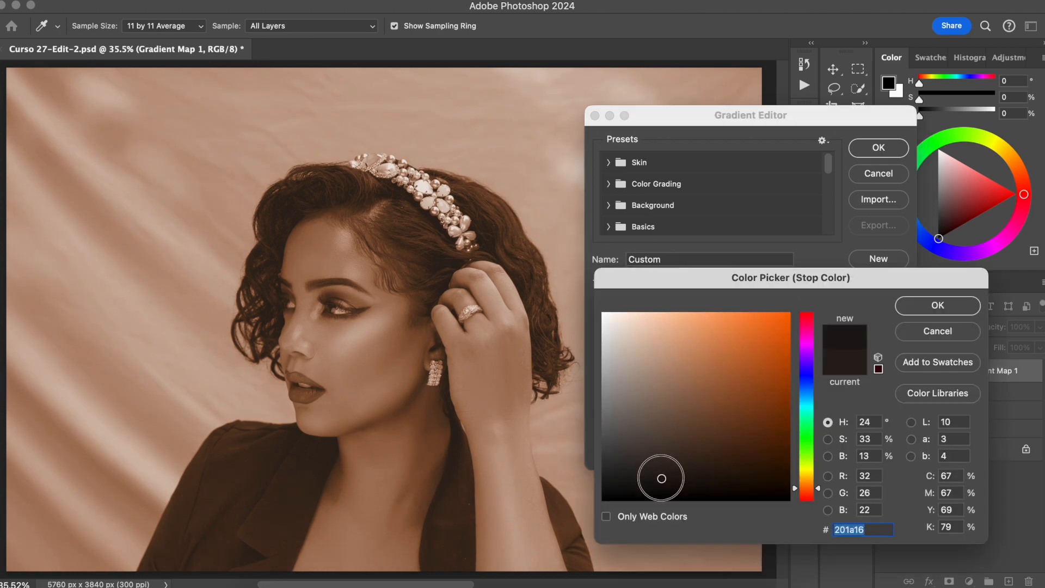
left_click(664, 475)
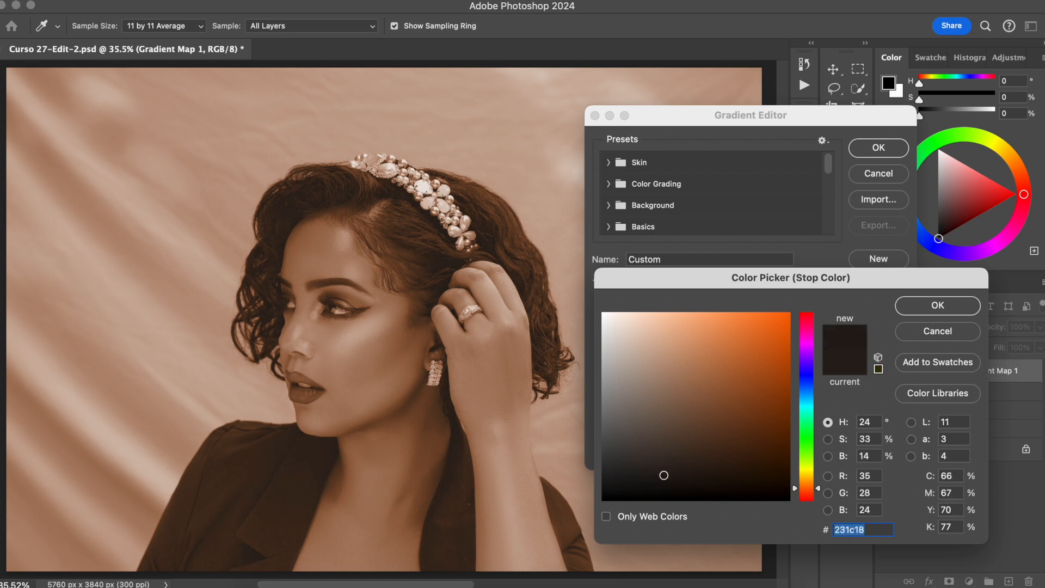
left_click(932, 307)
Step: Set the second colour stop to 482e1c and apply the edited gradient
left_click(655, 366)
left_click(654, 365)
left_click(670, 431)
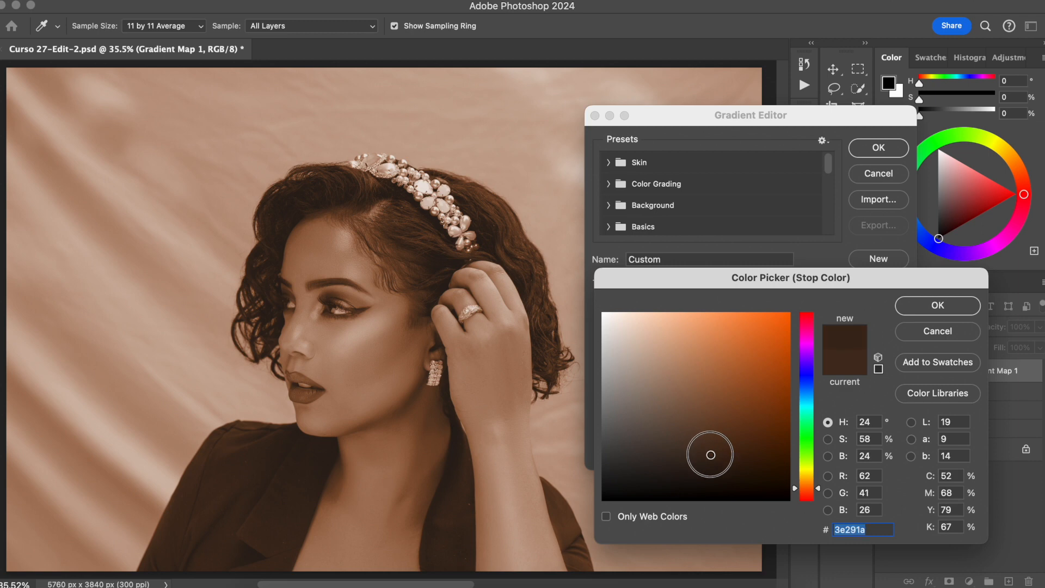
left_click(708, 446)
left_click(708, 446)
left_click(706, 447)
left_click(706, 447)
left_click_drag(705, 447, 711, 448)
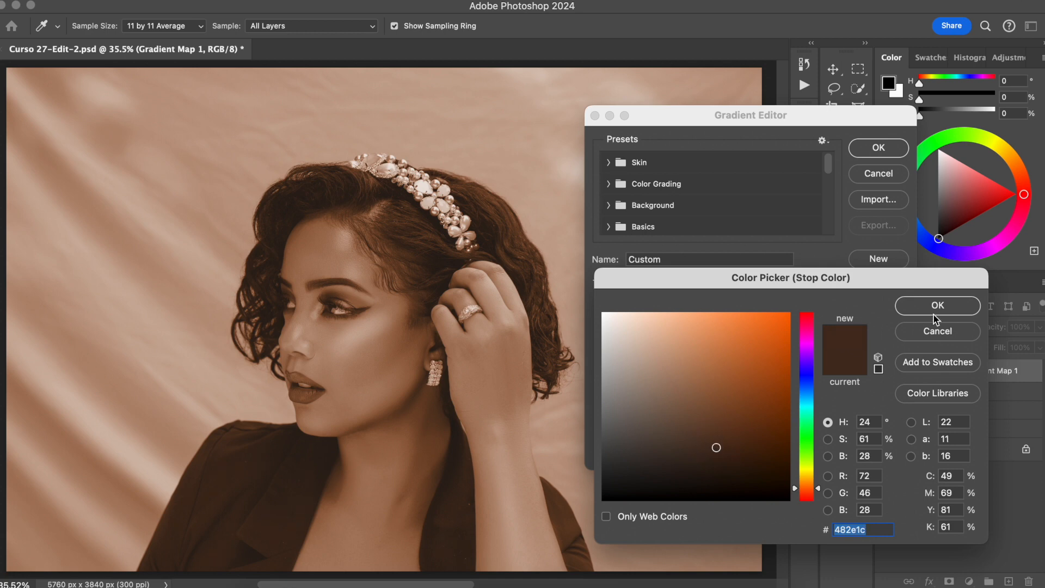
left_click(937, 305)
left_click(880, 148)
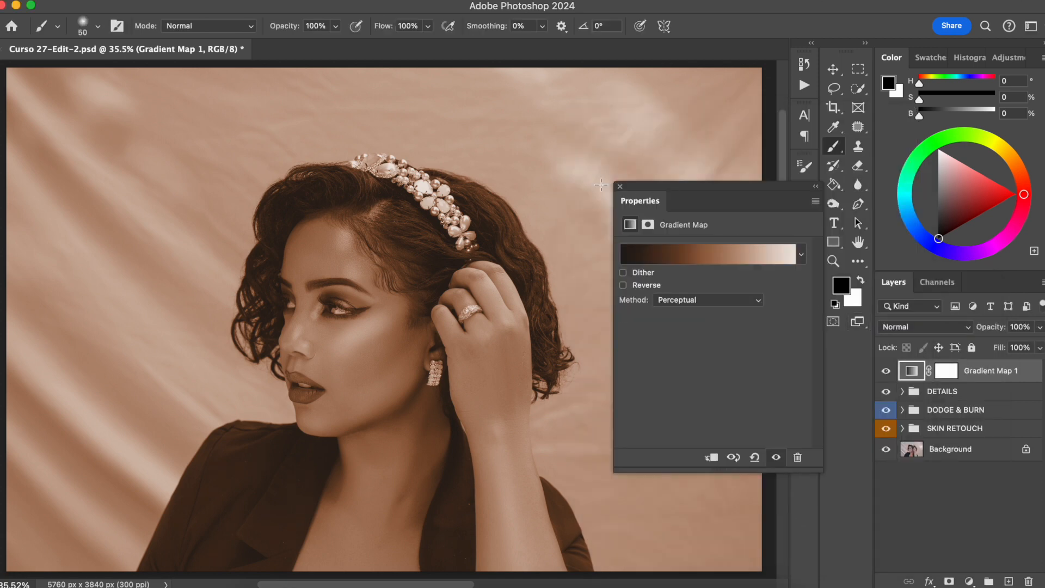
Step: Close the Properties panel and set the gradient map layer's blend mode to Color
left_click(619, 186)
left_click(921, 327)
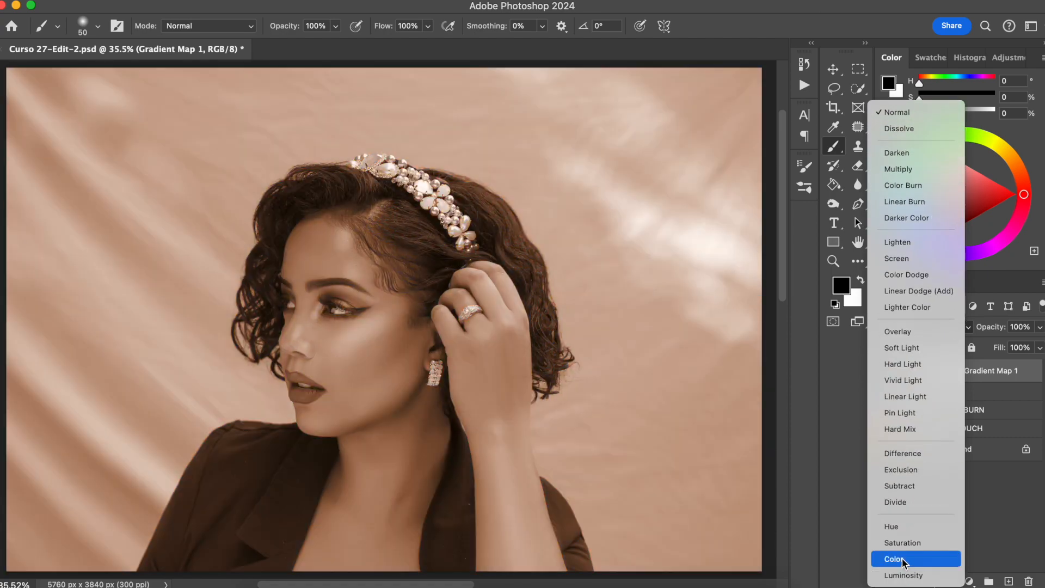
left_click(903, 560)
Step: Toggle the gradient map layer's visibility to compare the graded and original image
left_click(886, 372)
left_click(886, 372)
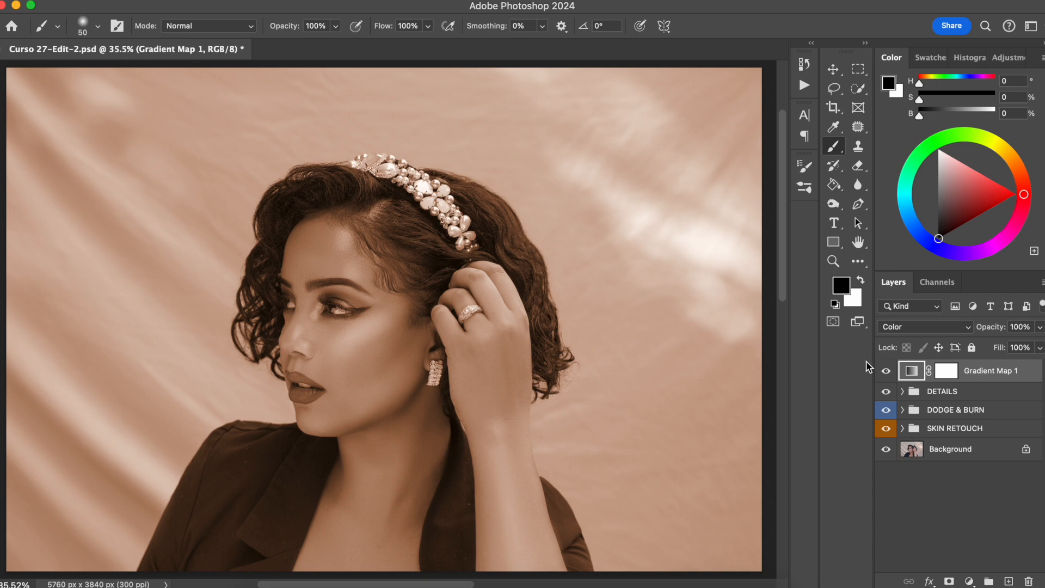
left_click(887, 372)
left_click(886, 371)
Step: Set the gradient map layer's opacity to 35%
left_click_drag(997, 327, 898, 327)
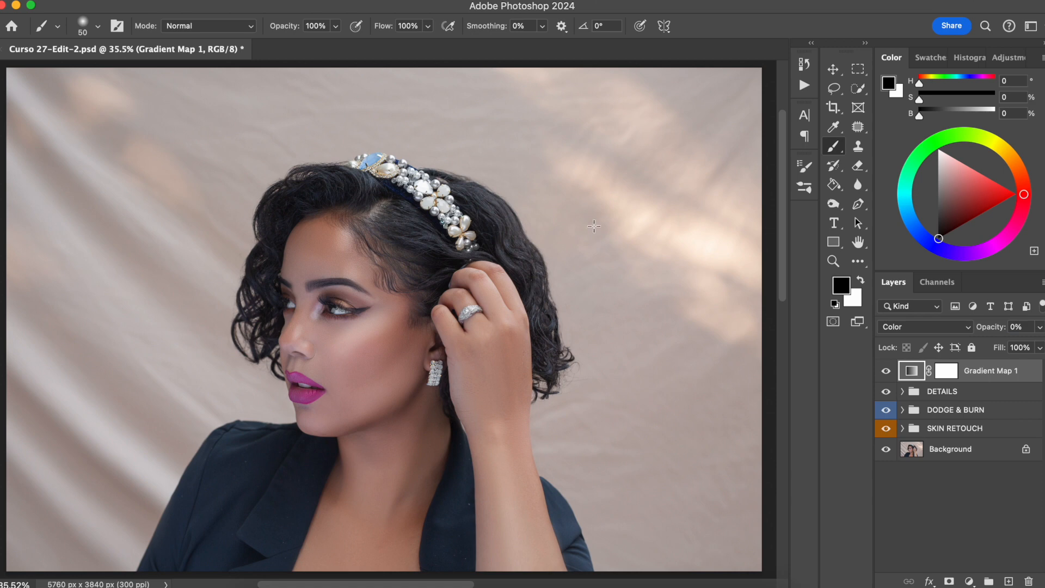
left_click_drag(983, 321, 1010, 329)
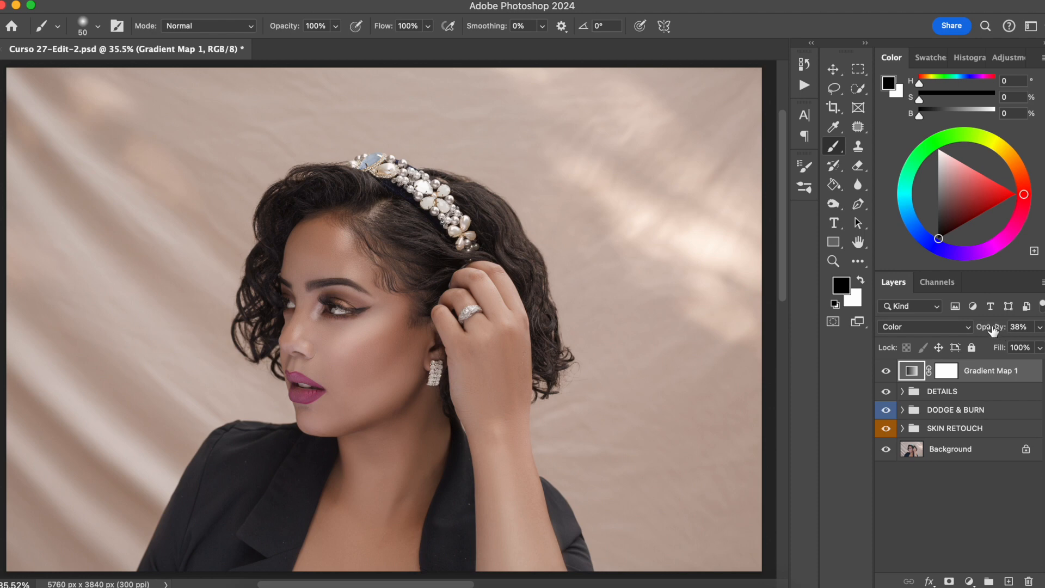
left_click(1018, 327)
type("35")
Step: Toggle the gradient map layer's visibility to compare the effect at reduced opacity
left_click(886, 370)
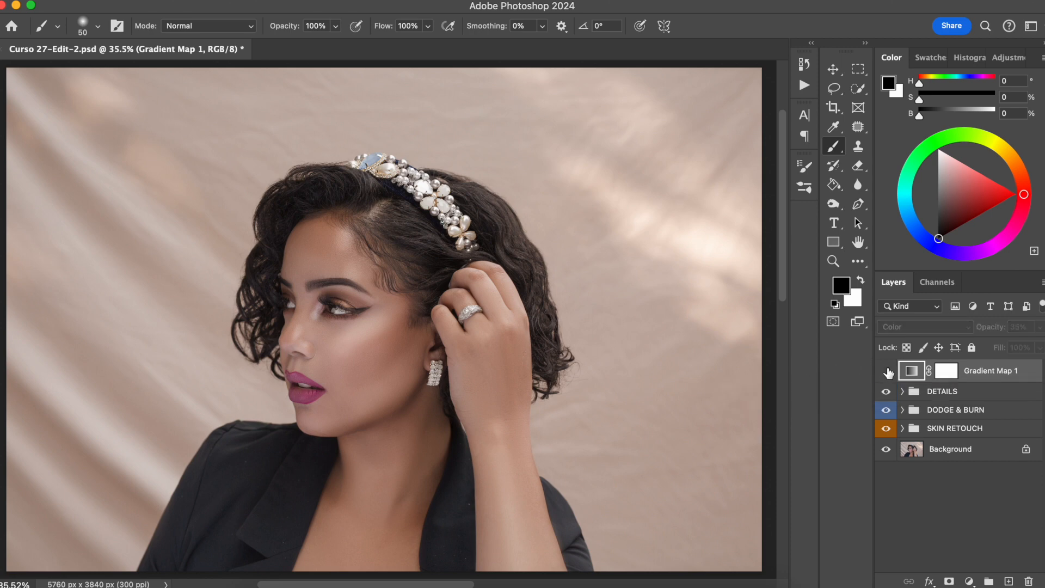
left_click(886, 371)
left_click(886, 370)
left_click(887, 371)
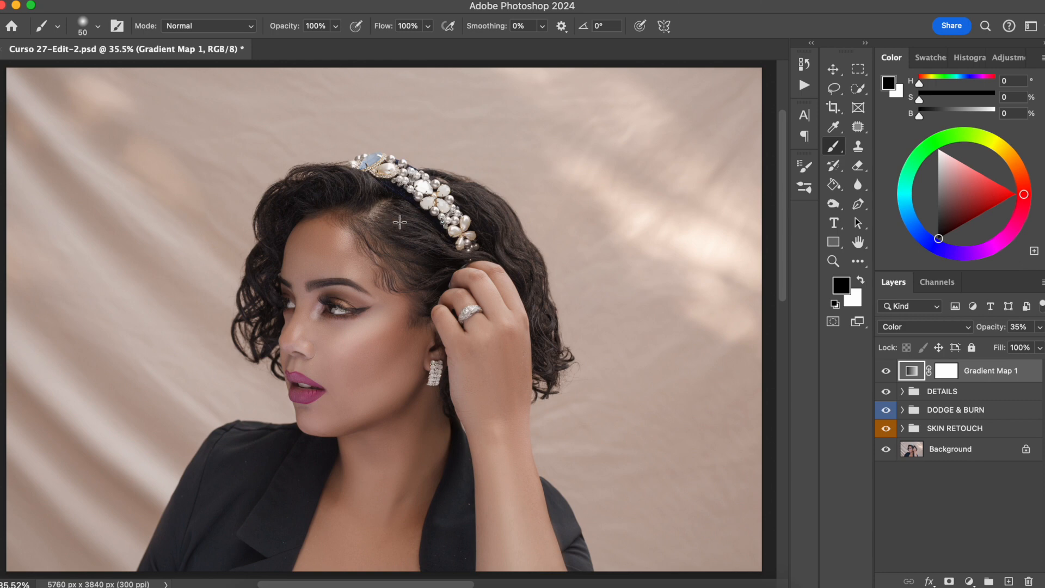
Step: Paint black on the gradient map's mask over the earring and ring to remove the grade there
left_click(946, 371)
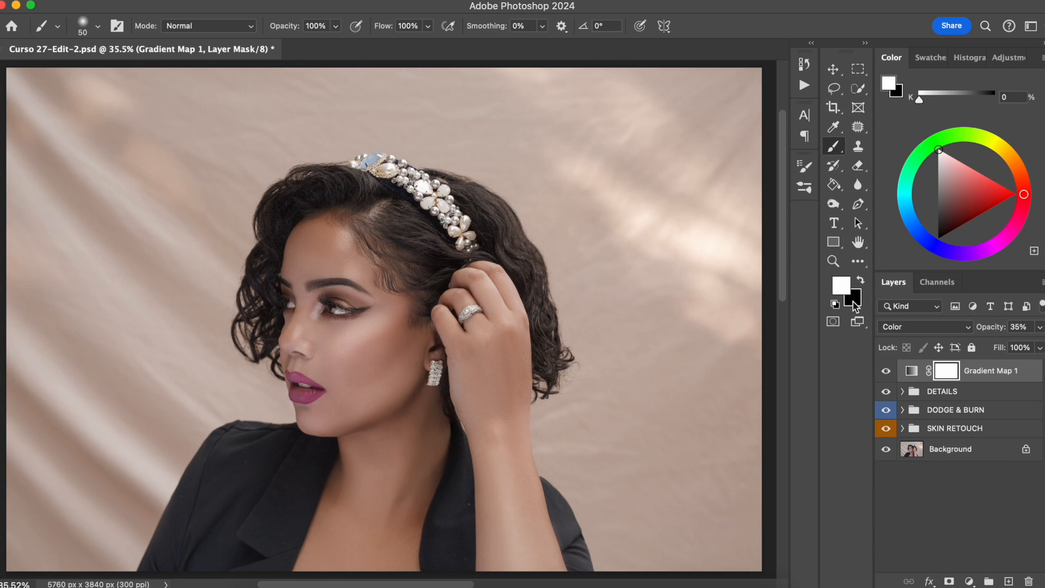
left_click(860, 280)
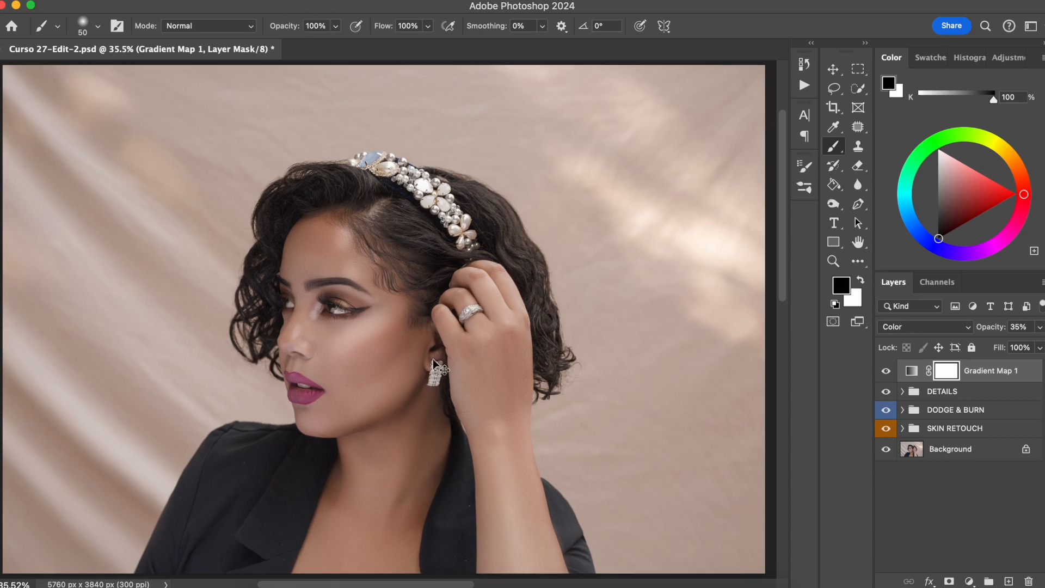
key("super+plus")
key("super+plus")
left_click_drag(426, 328, 375, 264)
key("bracketleft")
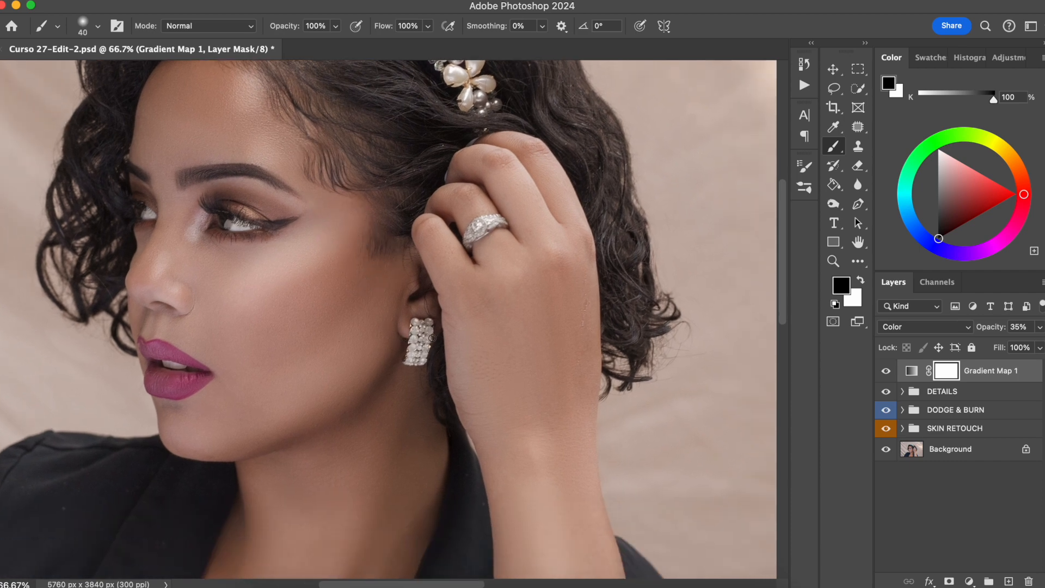
mouse_move(414, 331)
left_mouse_down()
mouse_move(408, 361)
mouse_move(424, 348)
mouse_move(409, 361)
mouse_move(422, 331)
left_mouse_up()
key("bracketright")
key("bracketright")
mouse_move(482, 222)
left_mouse_down()
mouse_move(469, 239)
mouse_move(496, 218)
left_mouse_up()
Step: Try to mask the headband with a larger brush stroke, then undo it
scroll(508, 175, "up", 5)
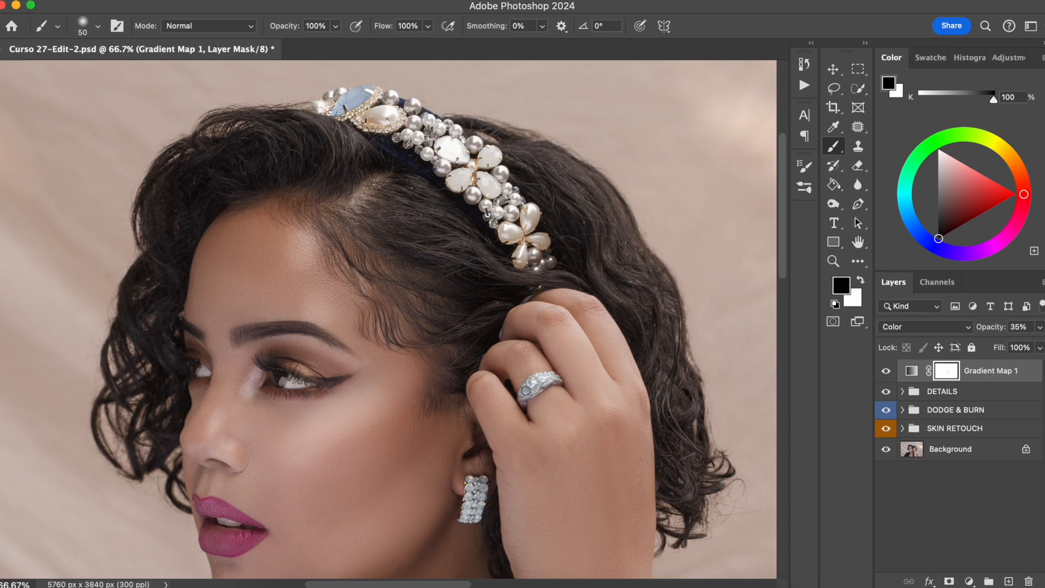
key("bracketright")
key("bracketright")
mouse_move(337, 109)
left_mouse_down()
mouse_move(325, 105)
mouse_move(385, 93)
mouse_move(373, 116)
mouse_move(415, 131)
mouse_move(406, 108)
mouse_move(441, 122)
mouse_move(452, 138)
mouse_move(415, 148)
mouse_move(476, 191)
mouse_move(497, 189)
mouse_move(465, 145)
mouse_move(492, 161)
mouse_move(502, 178)
mouse_move(483, 191)
mouse_move(509, 238)
mouse_move(529, 237)
mouse_move(541, 255)
mouse_move(526, 213)
mouse_move(546, 253)
mouse_move(536, 260)
mouse_move(538, 240)
mouse_move(505, 179)
left_mouse_up()
key("super+z")
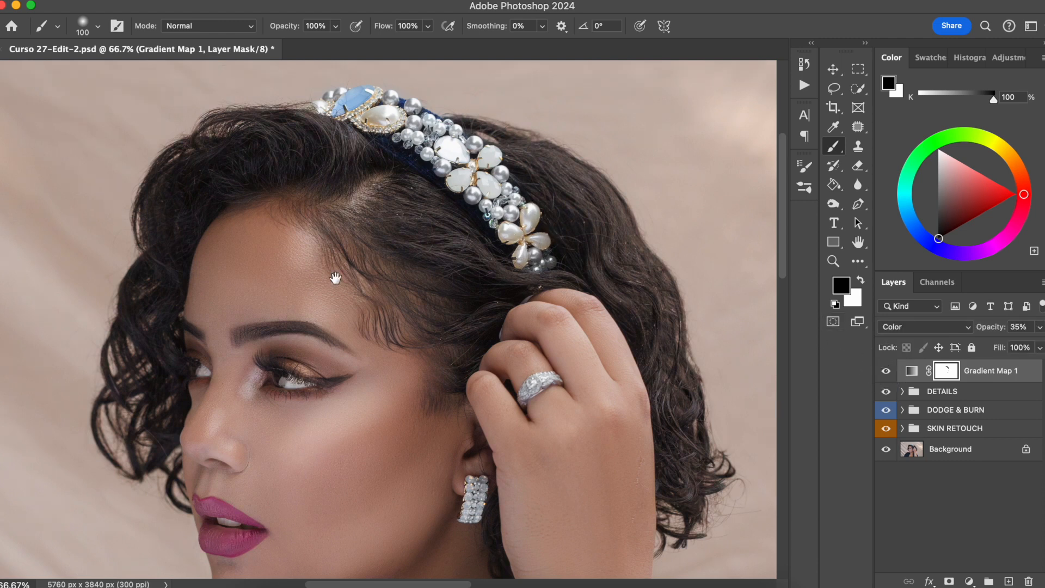
scroll(410, 275, "left", 3)
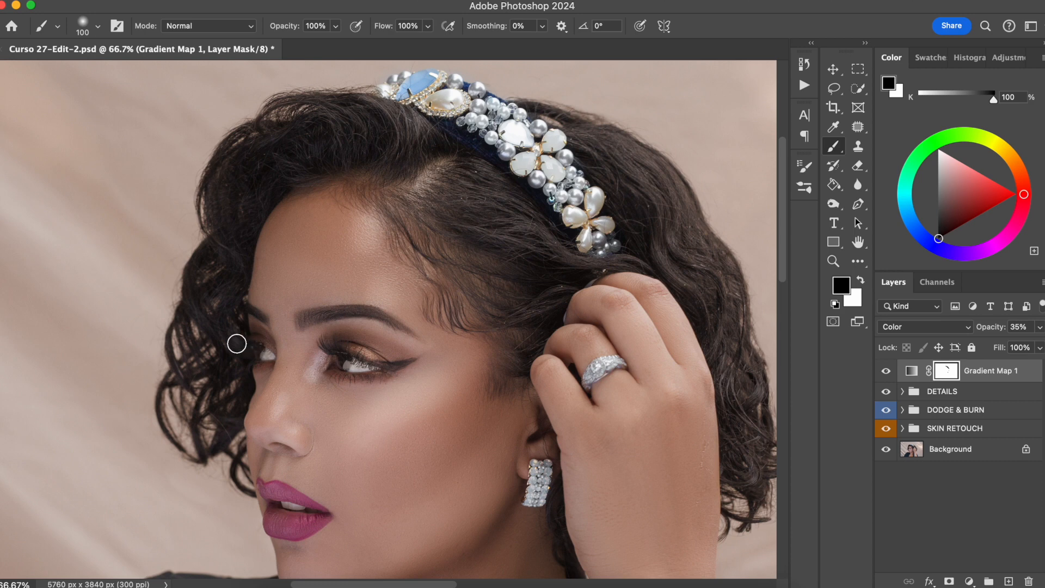
Step: Set the brush opacity to 48% and reduce the brush size
left_click_drag(292, 30, 277, 29)
key("bracketleft")
key("bracketleft")
key("bracketleft")
Step: Toggle the gradient map layer's visibility at full view to compare the grade with the original
left_click(886, 371)
left_click(886, 371)
left_click(886, 371)
left_click(886, 371)
key("super+0")
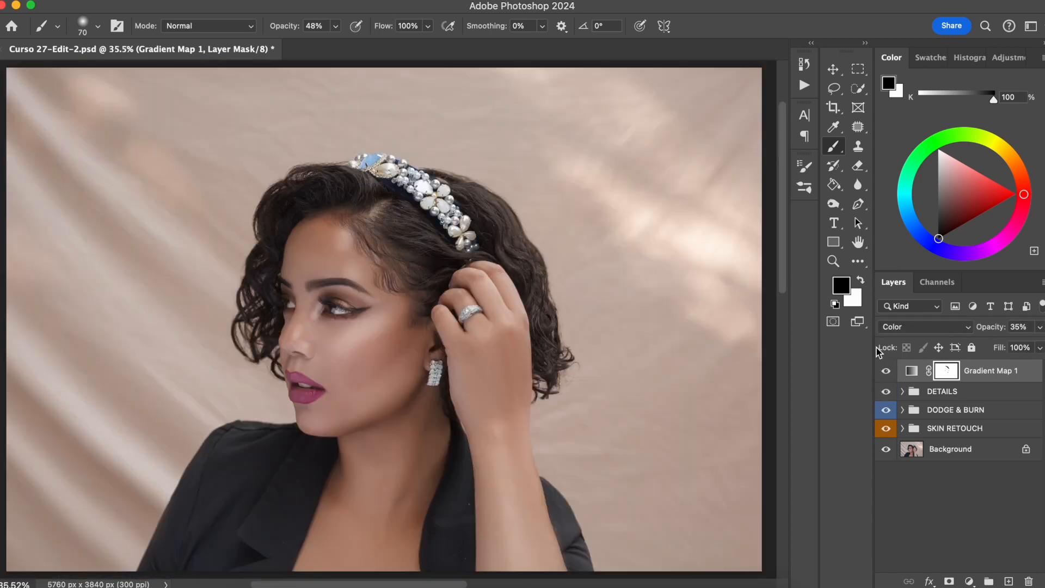
left_click(886, 372)
left_click(887, 373)
left_click(887, 371)
left_click(886, 371)
Step: Put the Gradient Map 1 layer into a new group
double_click(992, 370)
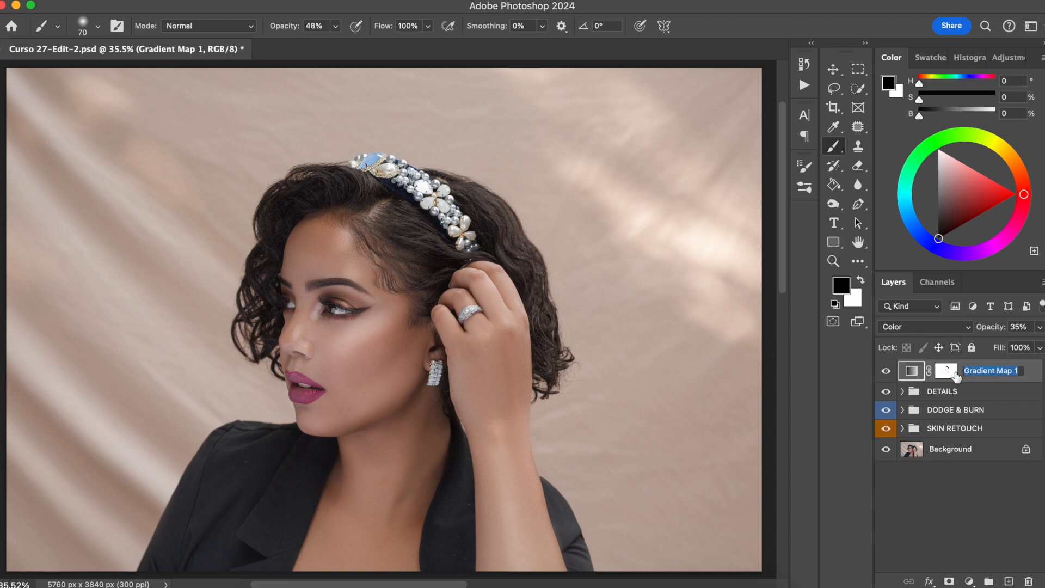
key("Return")
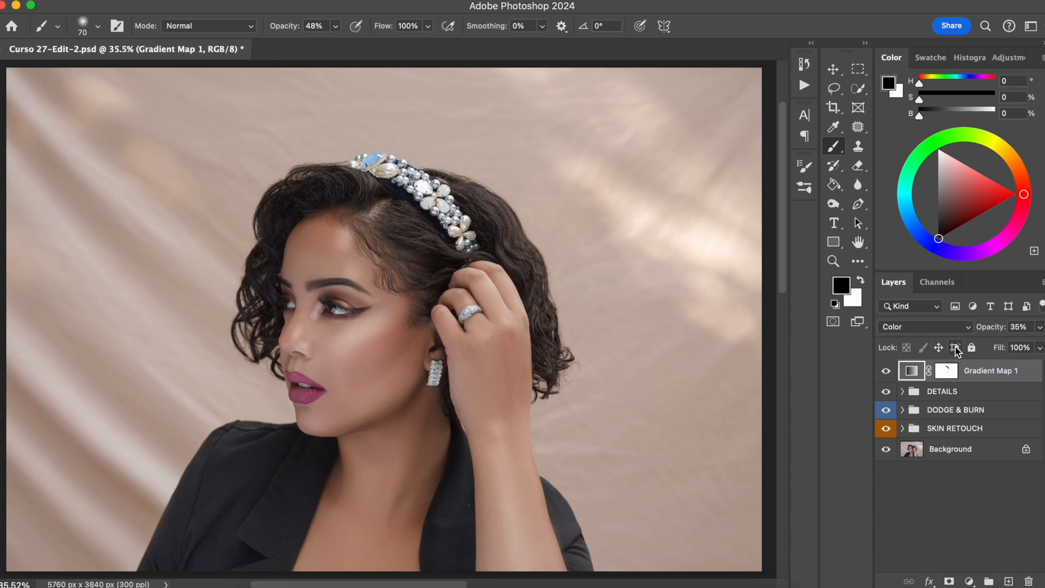
key("super+g")
Step: Rename the new group COLOR GRADING
double_click(950, 365)
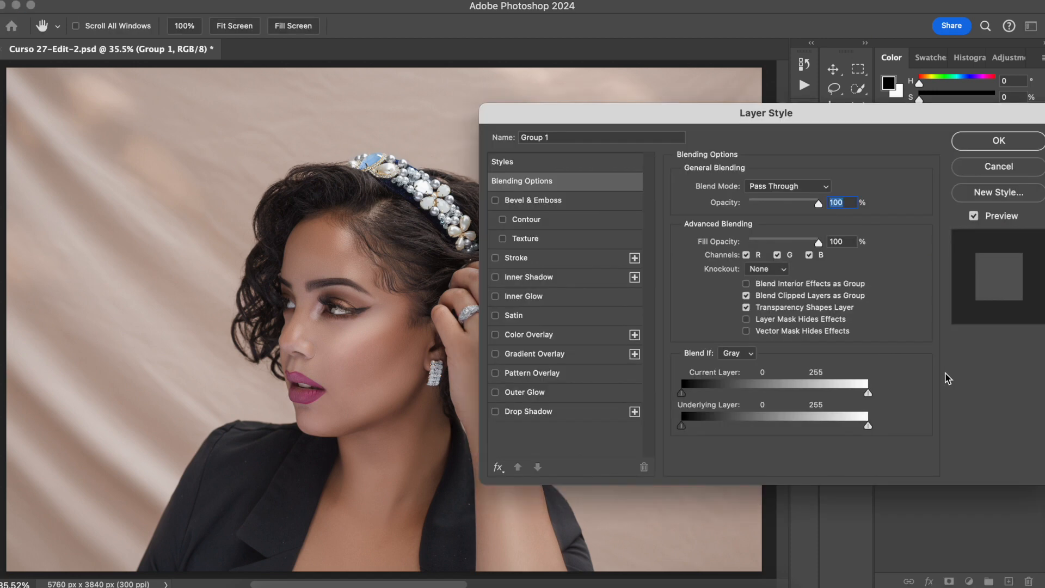
left_click(998, 167)
double_click(934, 372)
type("COL")
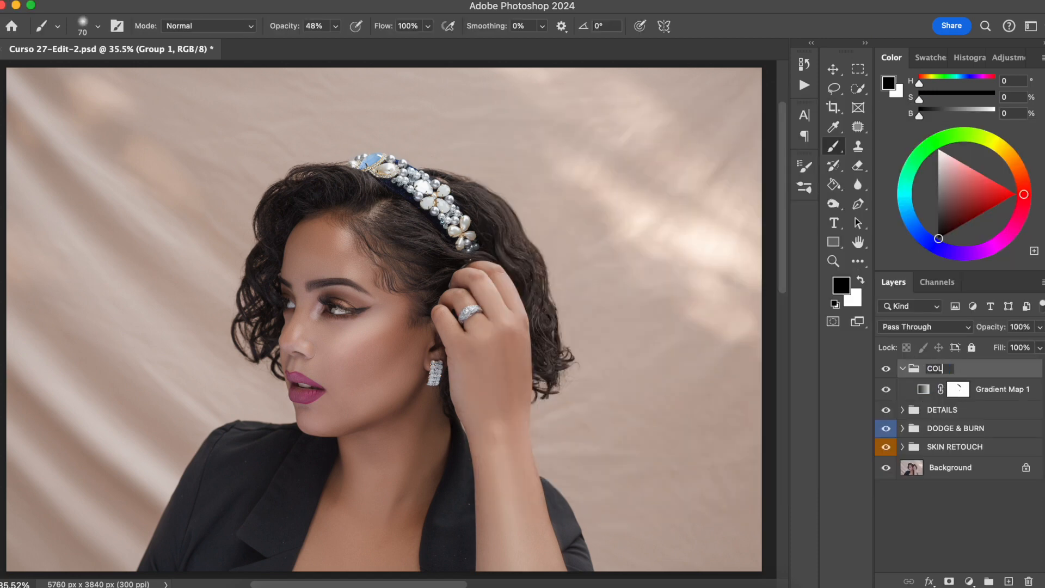
type("OR GRADING")
key("Return")
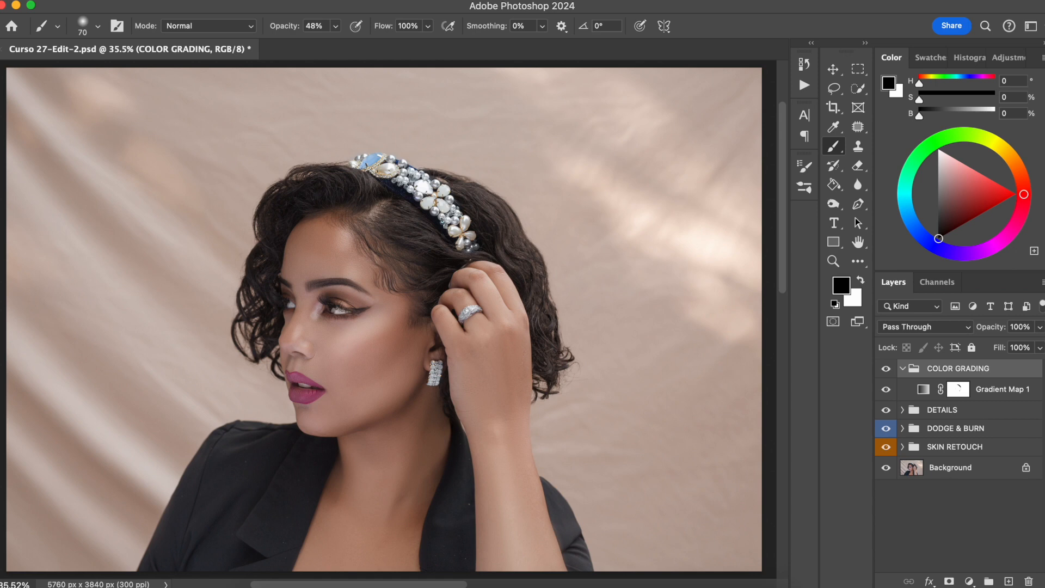
mouse_move(401, 359)
left_mouse_down()
mouse_move(467, 359)
mouse_move(453, 340)
left_mouse_up()
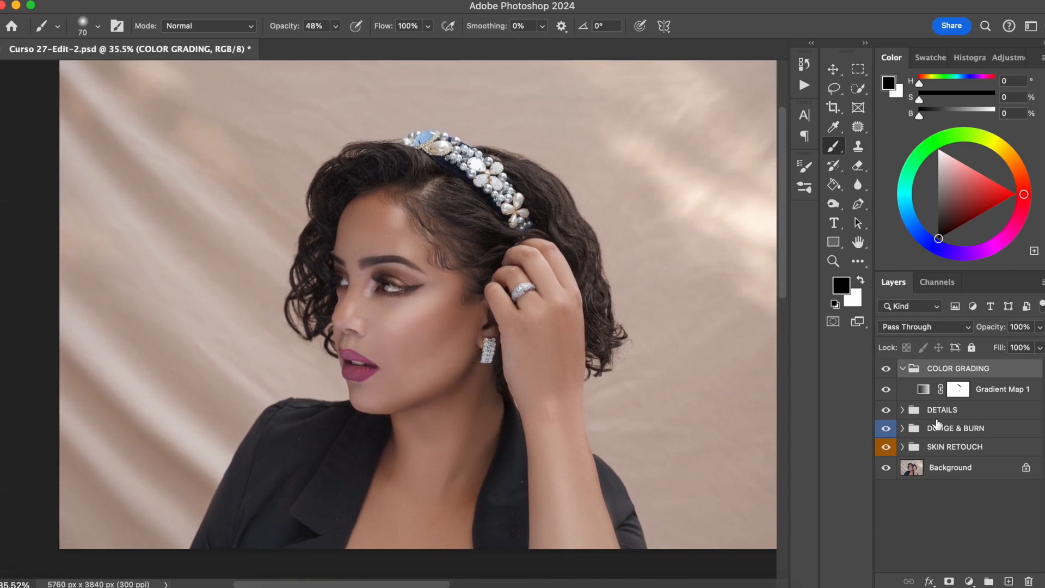
Step: Select the lips with the Quick Selection tool, excluding the teeth from the selection
left_click(901, 385)
key("super+plus")
key("super+plus")
key("super+plus")
key("super+plus")
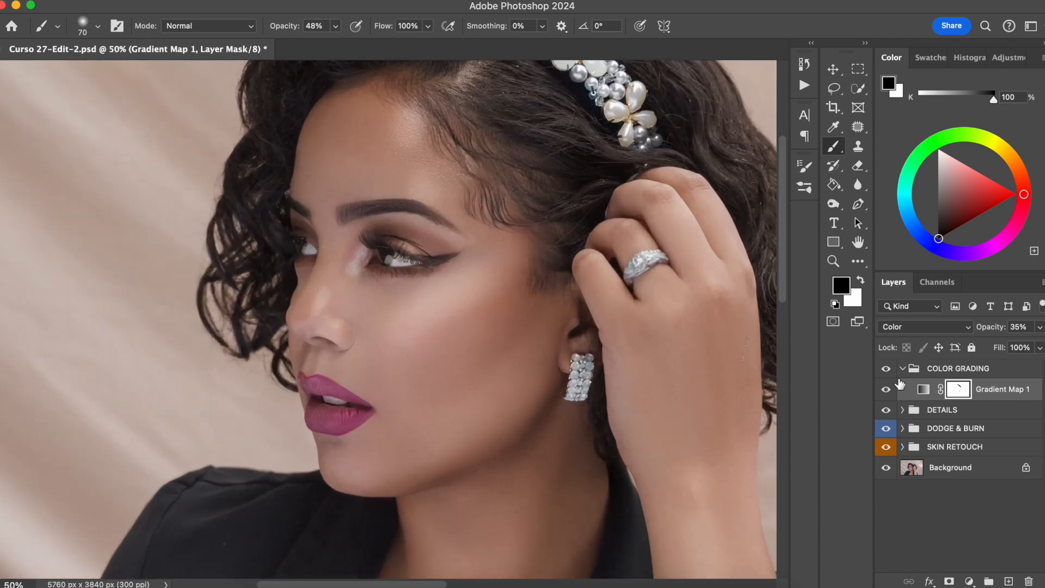
scroll(517, 383, "down", 5)
scroll(530, 378, "left", 3)
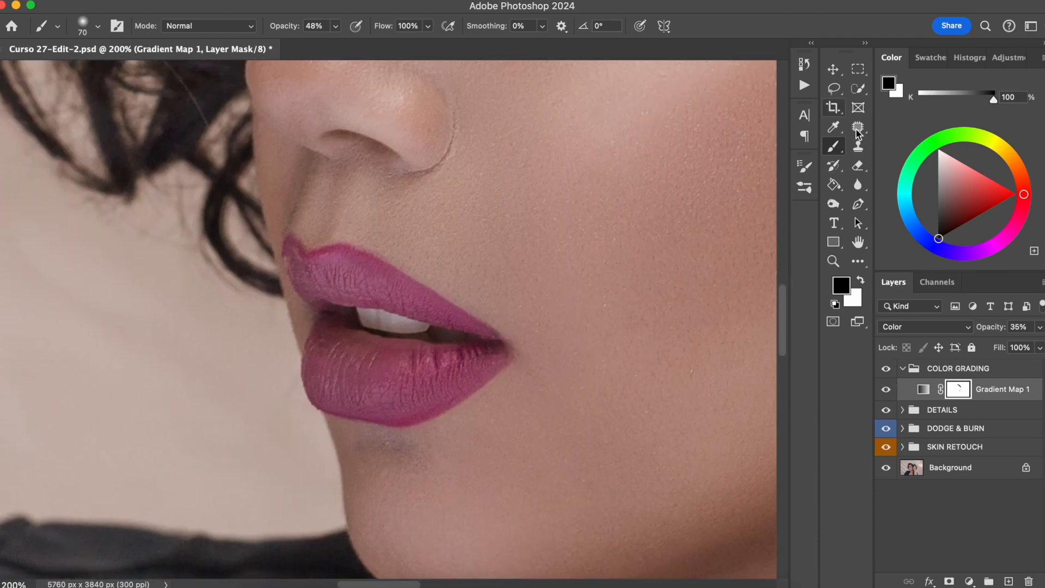
left_click(857, 88)
mouse_move(300, 260)
left_mouse_down()
mouse_move(417, 299)
mouse_move(330, 360)
mouse_move(382, 385)
left_mouse_up()
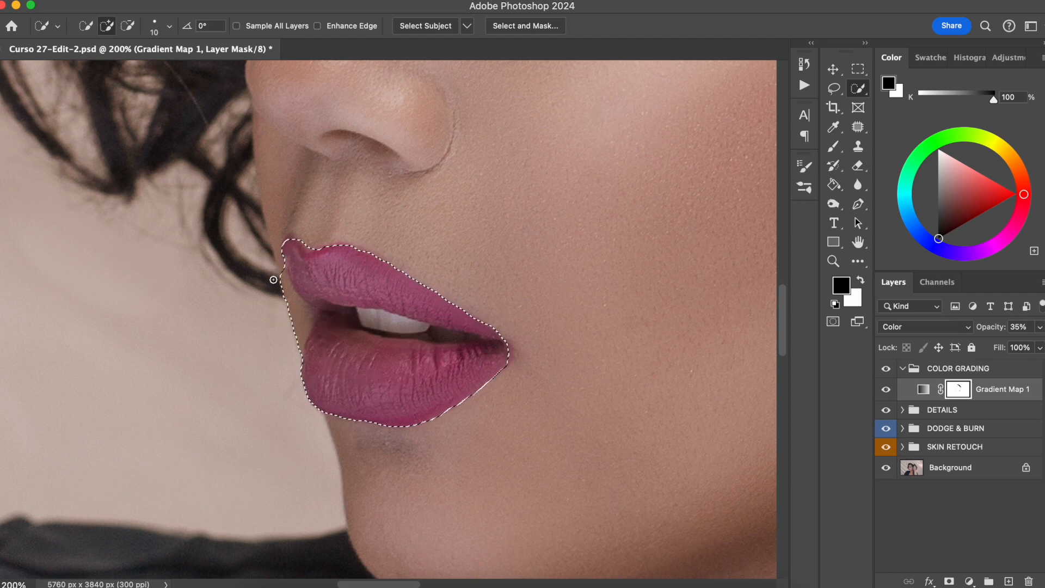
left_click_drag(295, 245, 275, 263)
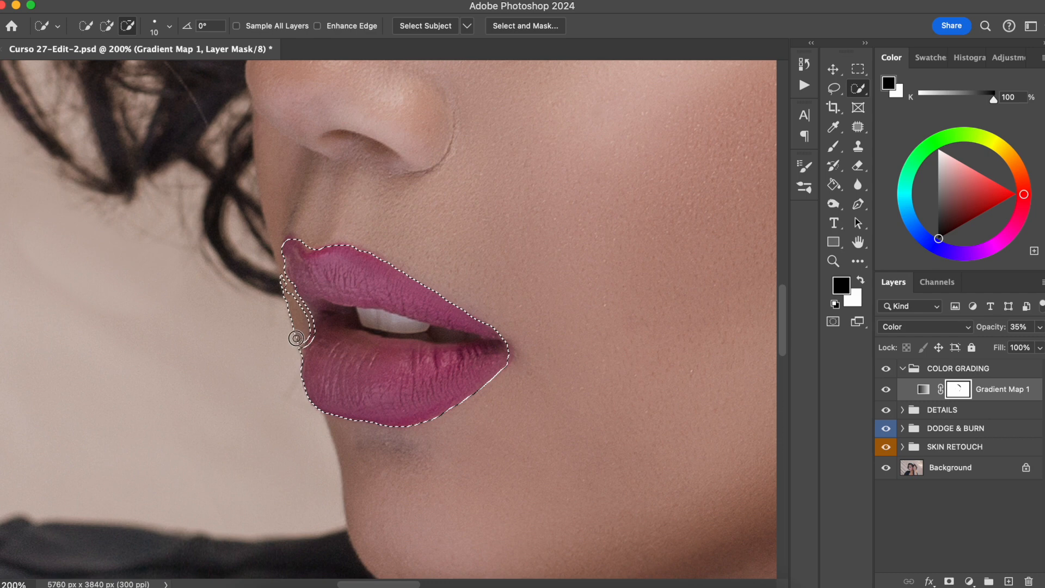
key("super+z")
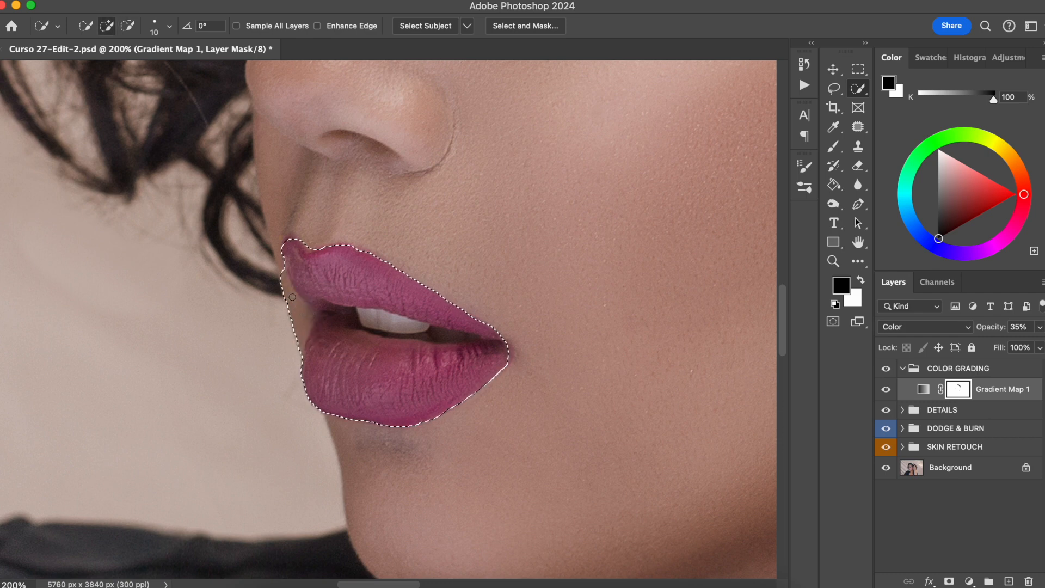
mouse_move(279, 278)
left_mouse_down()
mouse_move(303, 317)
mouse_move(315, 308)
mouse_move(310, 321)
mouse_move(468, 336)
left_mouse_up()
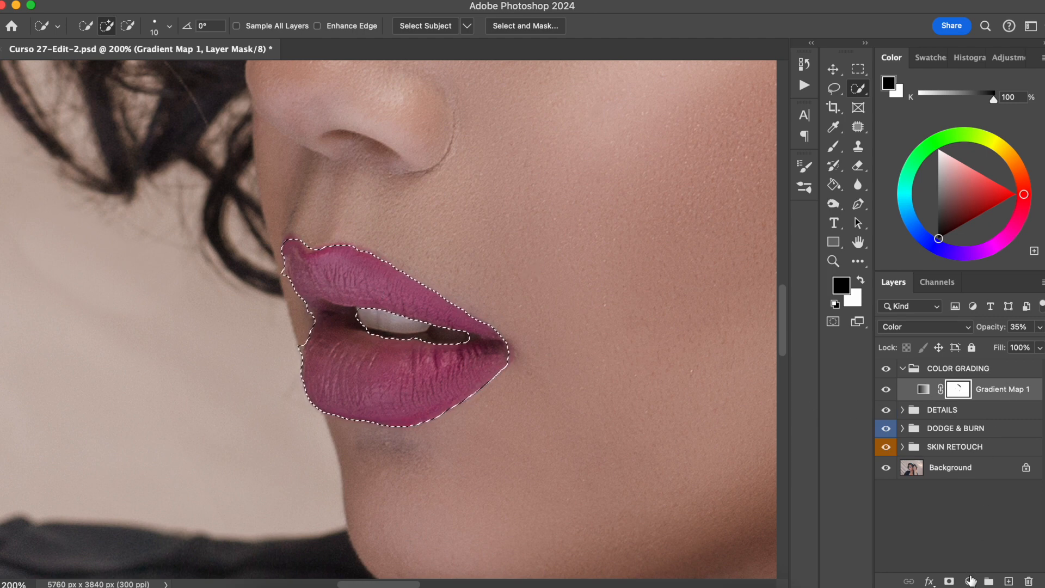
Step: Add a Solid Color fill layer over the lip selection using a dark brown (623f32) sampled from the face
left_click(969, 581)
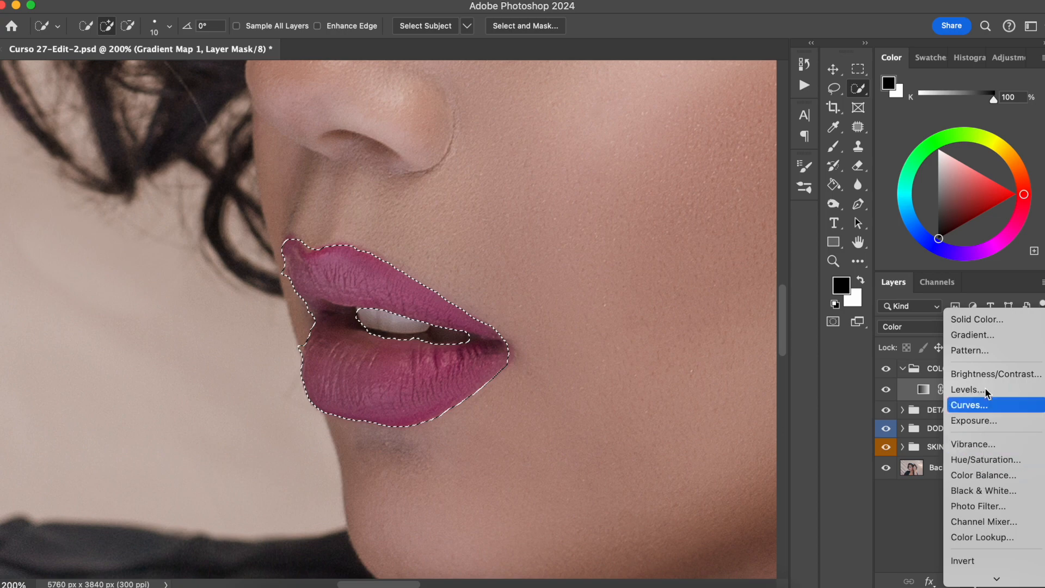
left_click(970, 320)
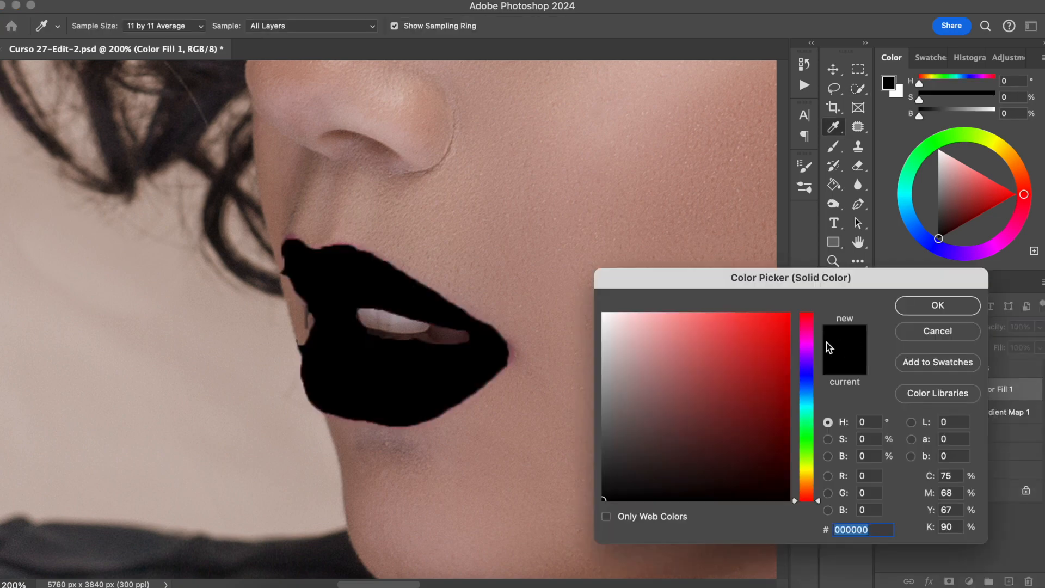
key("super+0")
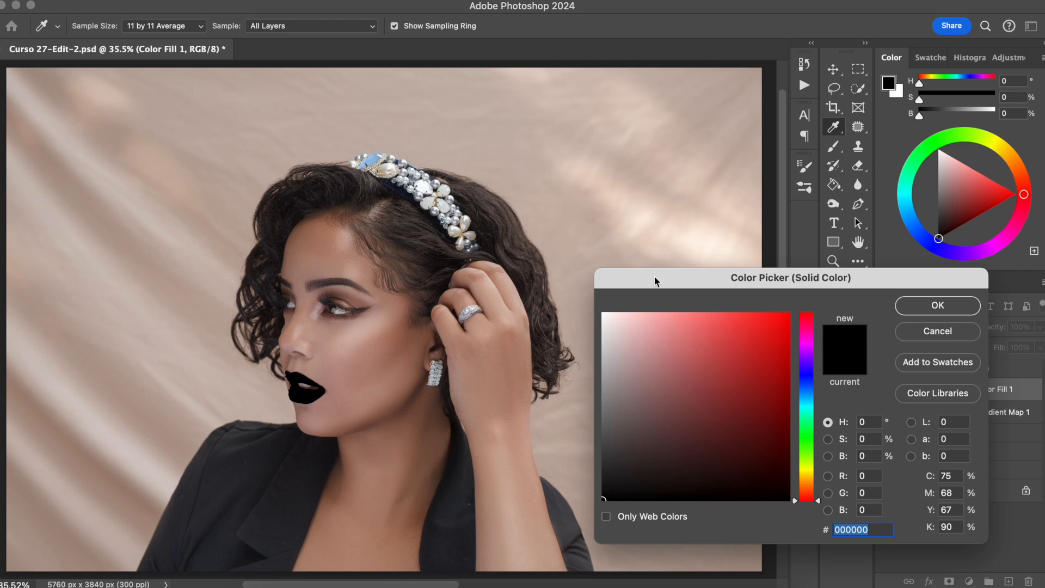
left_click(359, 354)
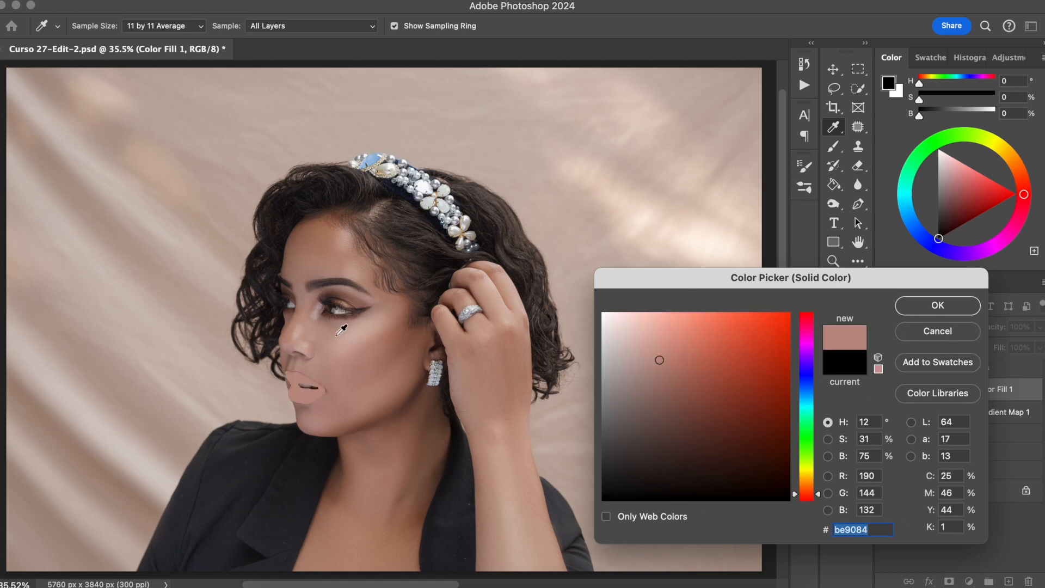
left_click(383, 391)
left_click(375, 422)
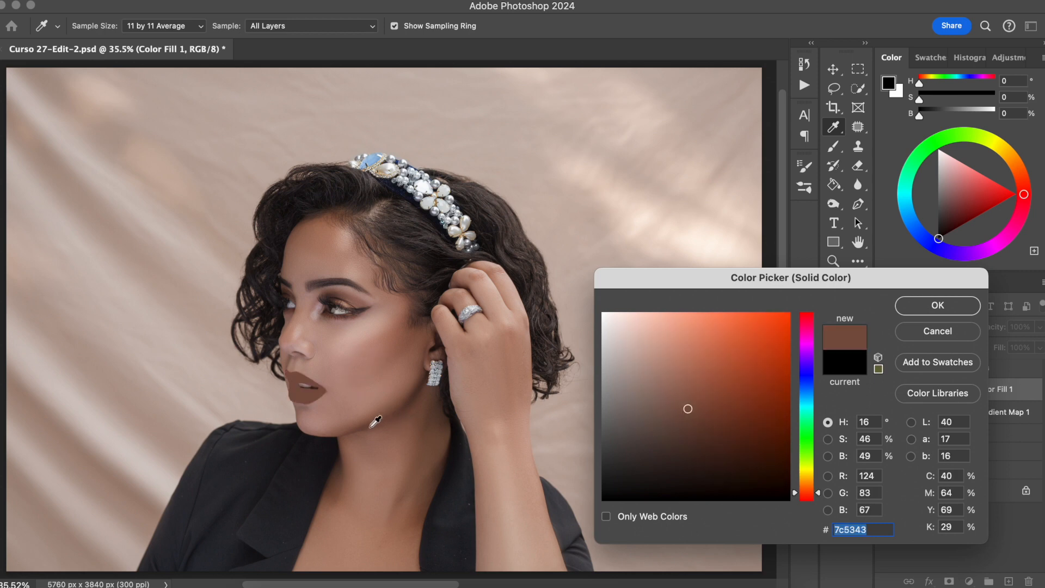
left_click(409, 403)
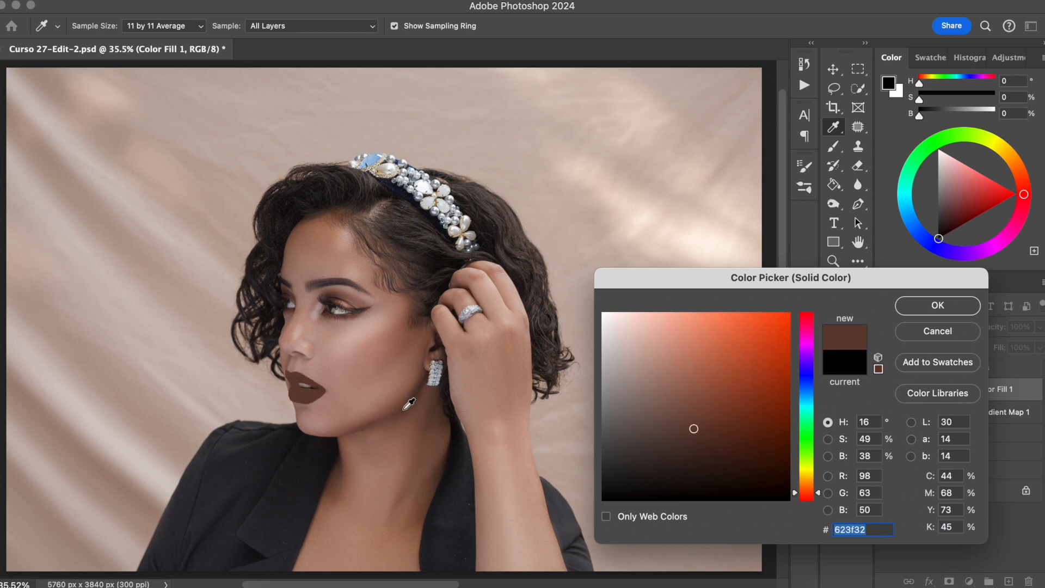
left_click(937, 306)
Step: Set the lip fill layer's blend mode to Color
key("w")
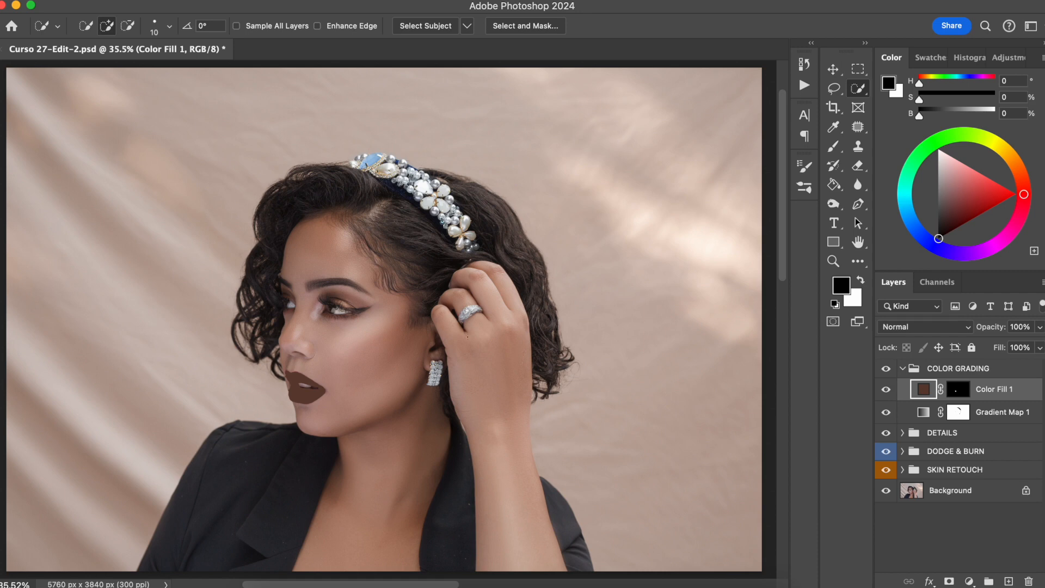
scroll(421, 372, "up", 1)
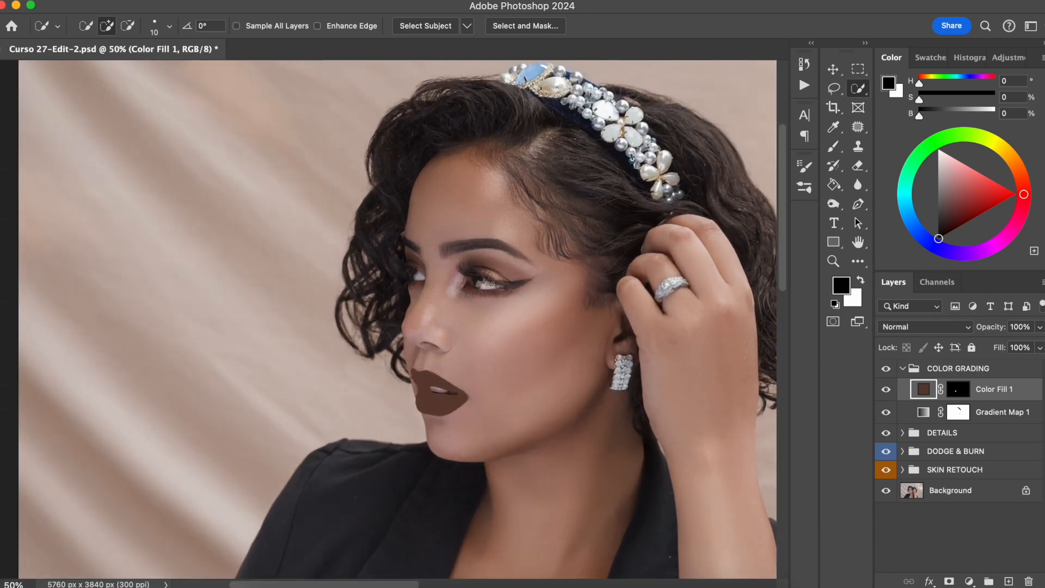
left_click(925, 327)
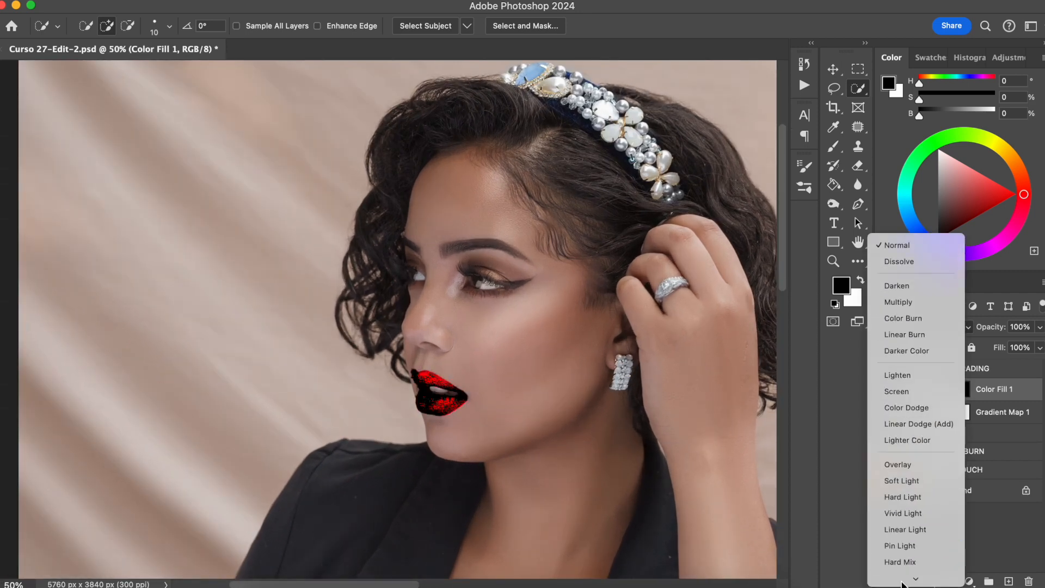
left_click(899, 560)
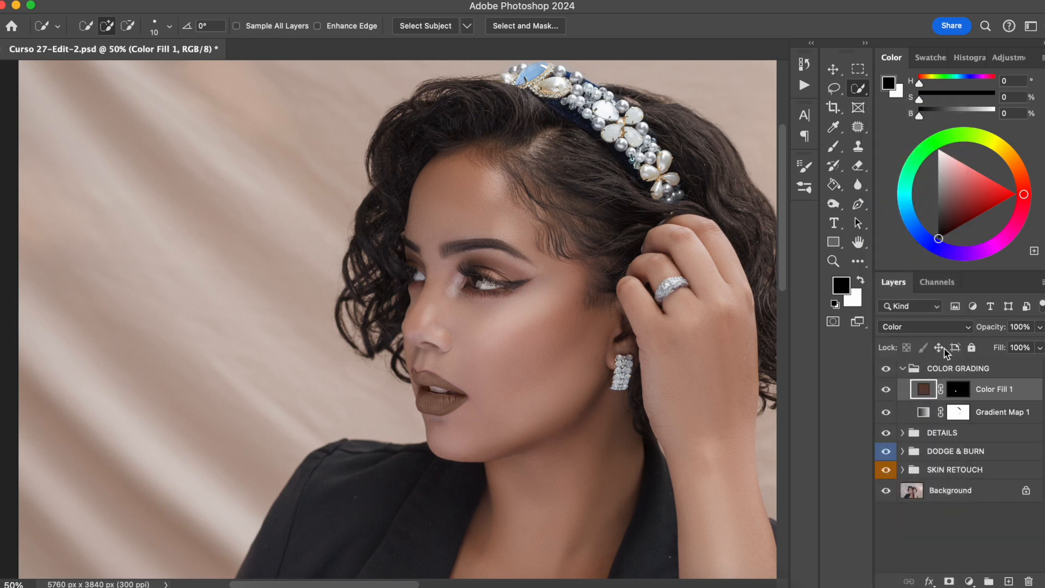
Step: Toggle the lip fill layer's visibility to compare the lips before and after
left_click(886, 390)
left_click(886, 390)
left_click_drag(491, 336, 400, 341)
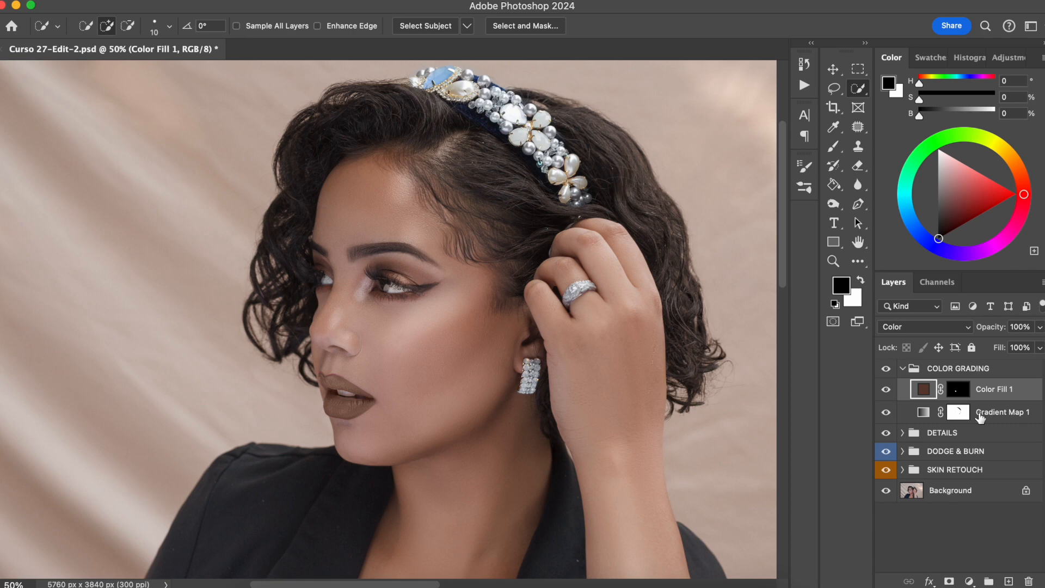
Step: Try alternative brown and reddish shades for the lip fill colour, then restore the original brown and confirm
double_click(924, 388)
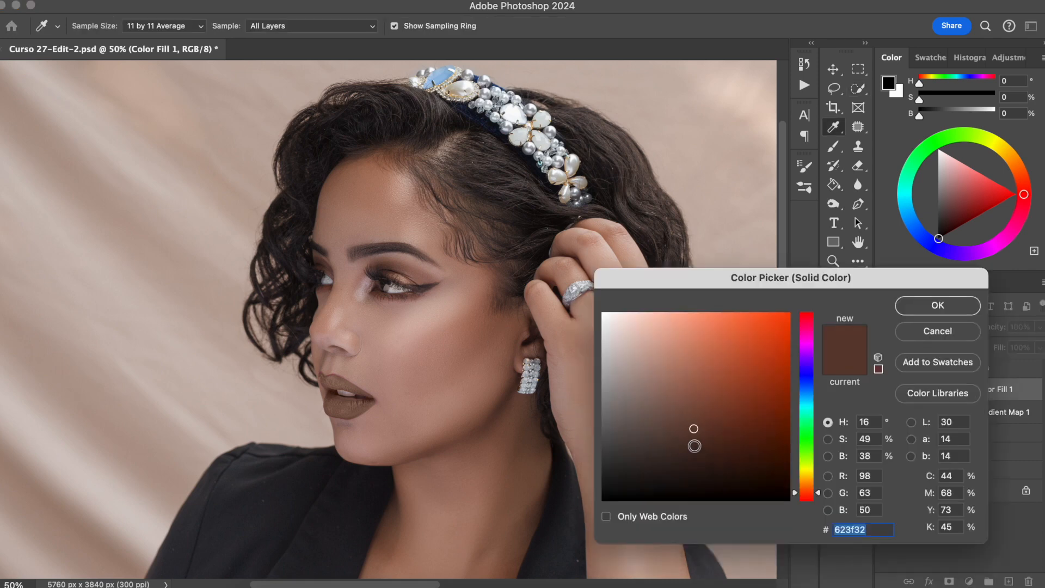
left_click(695, 444)
left_click(694, 424)
left_click(662, 416)
left_click(693, 425)
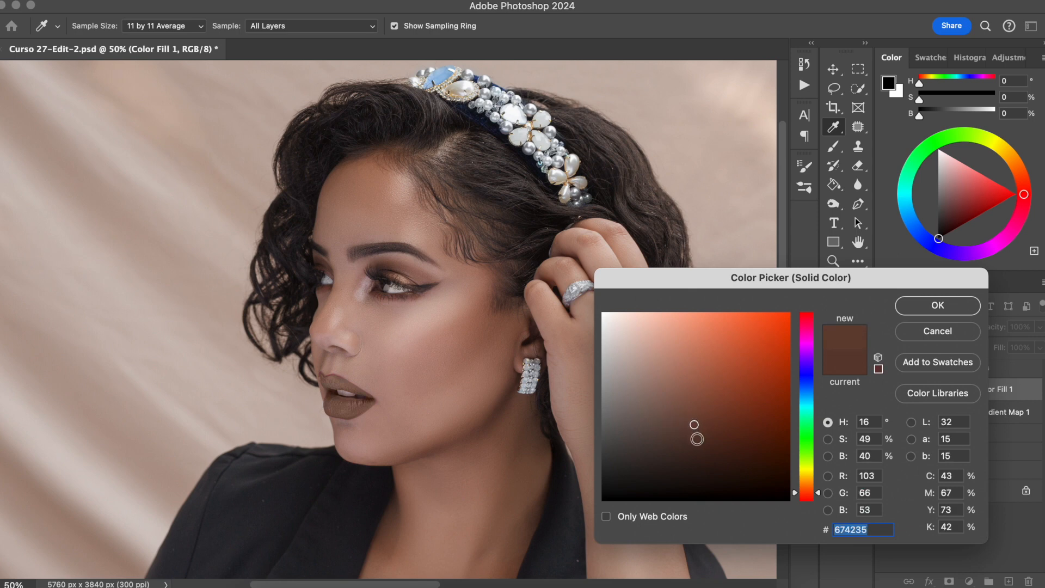
left_click(700, 437)
left_click(706, 416)
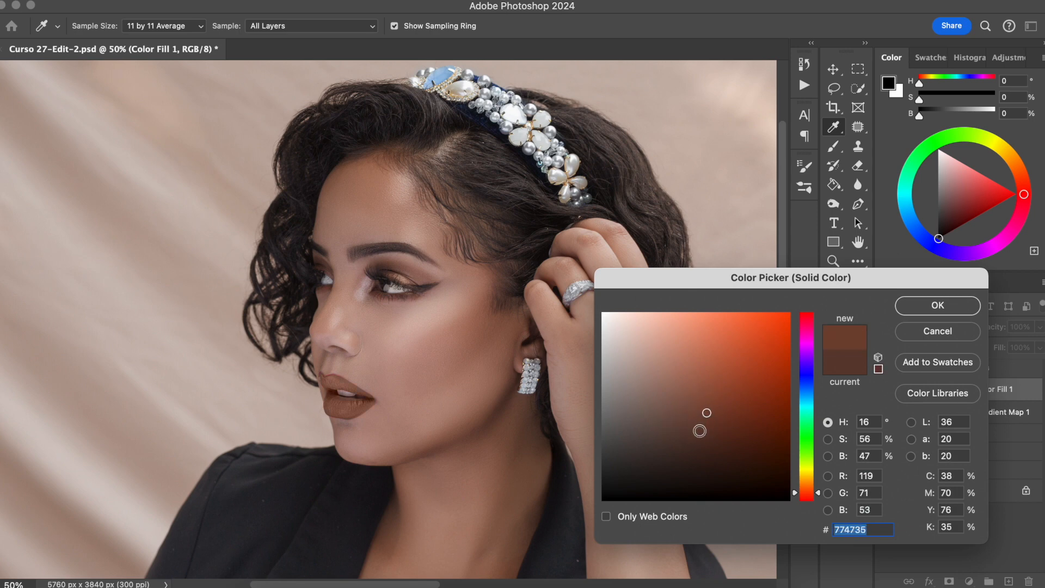
left_click(701, 432)
left_click(706, 405)
left_click(737, 393)
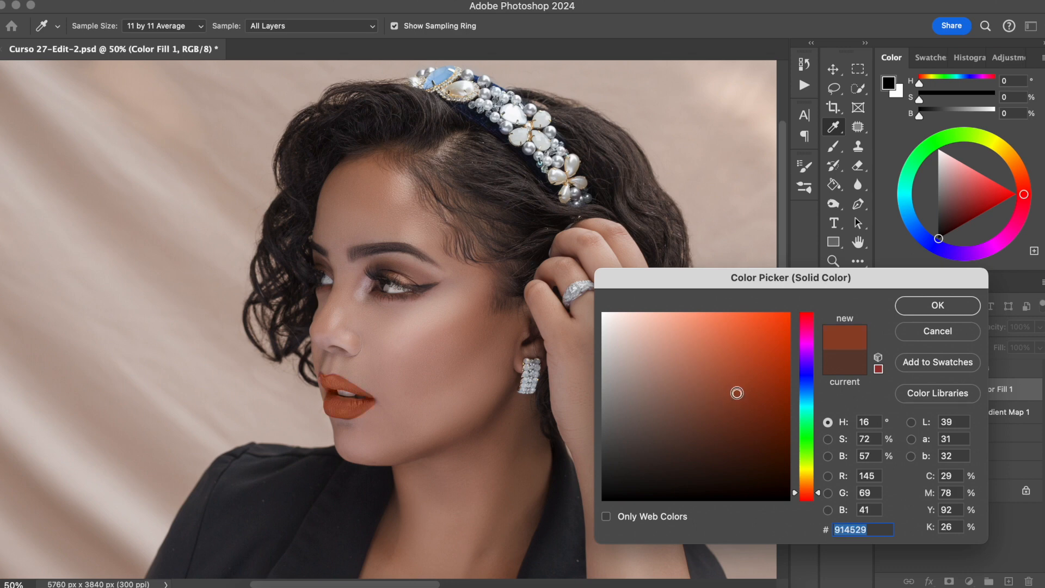
left_click(695, 422)
left_click(685, 419)
left_click(680, 412)
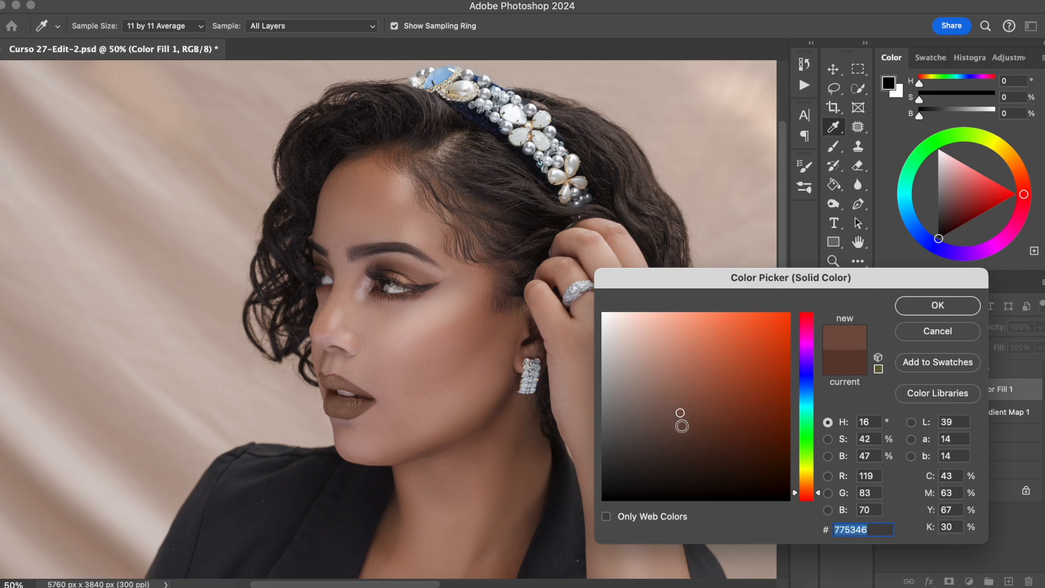
left_click(682, 426)
left_click(847, 367)
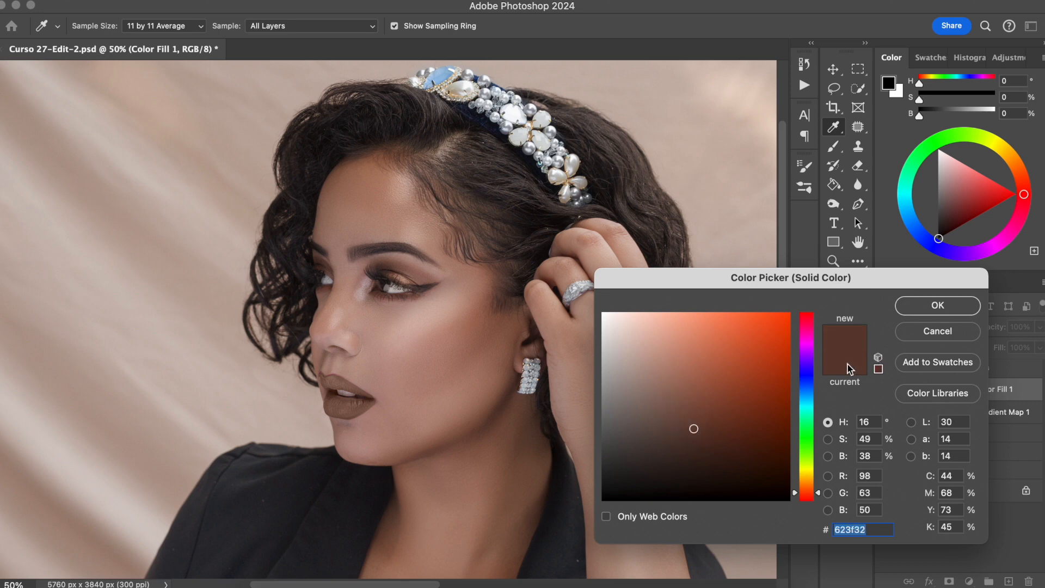
left_click(924, 313)
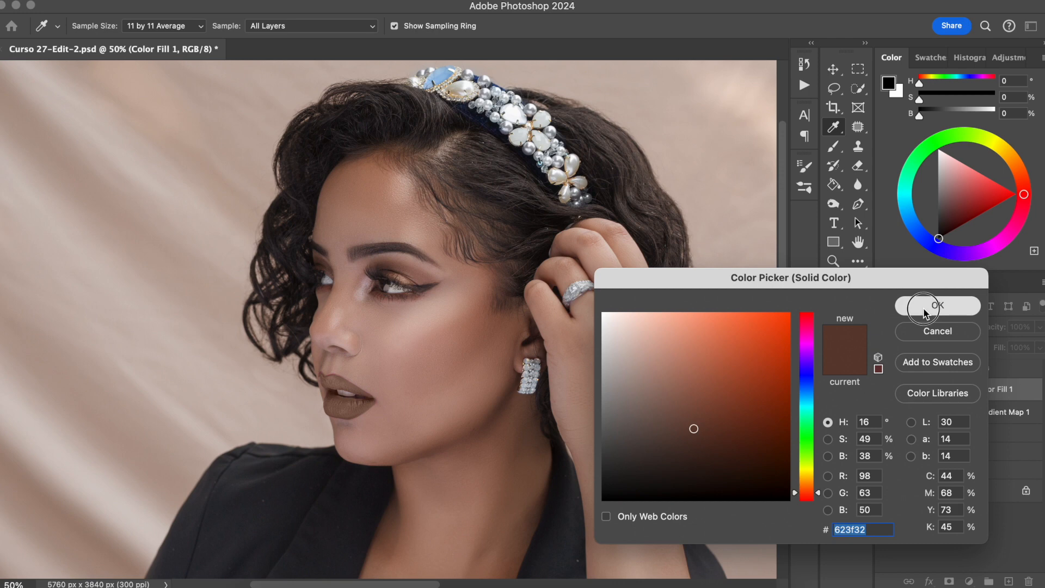
Step: Rename the colour fill layer Lips
key("w")
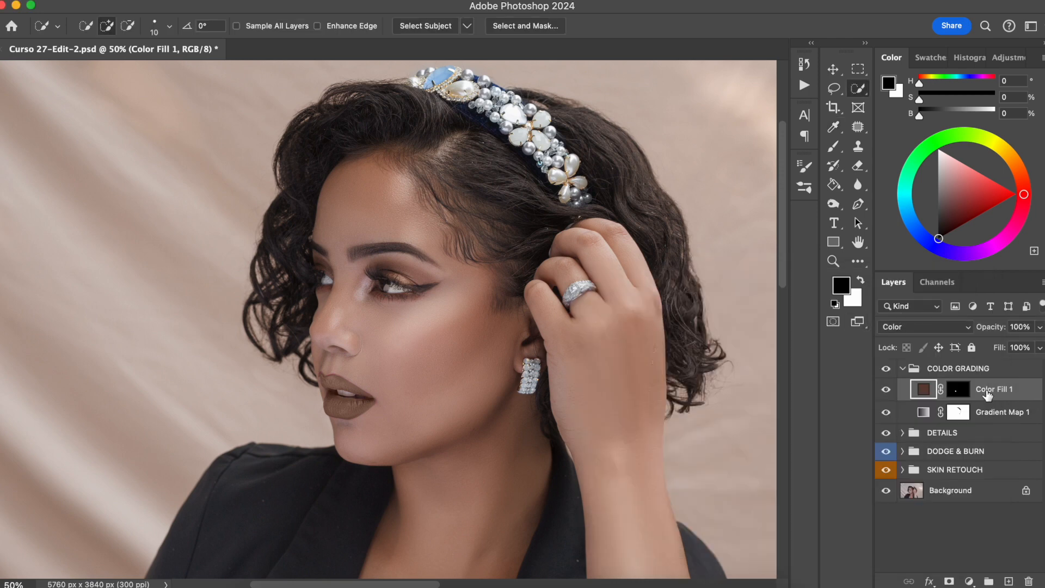
double_click(987, 389)
type("Lips")
key("Return")
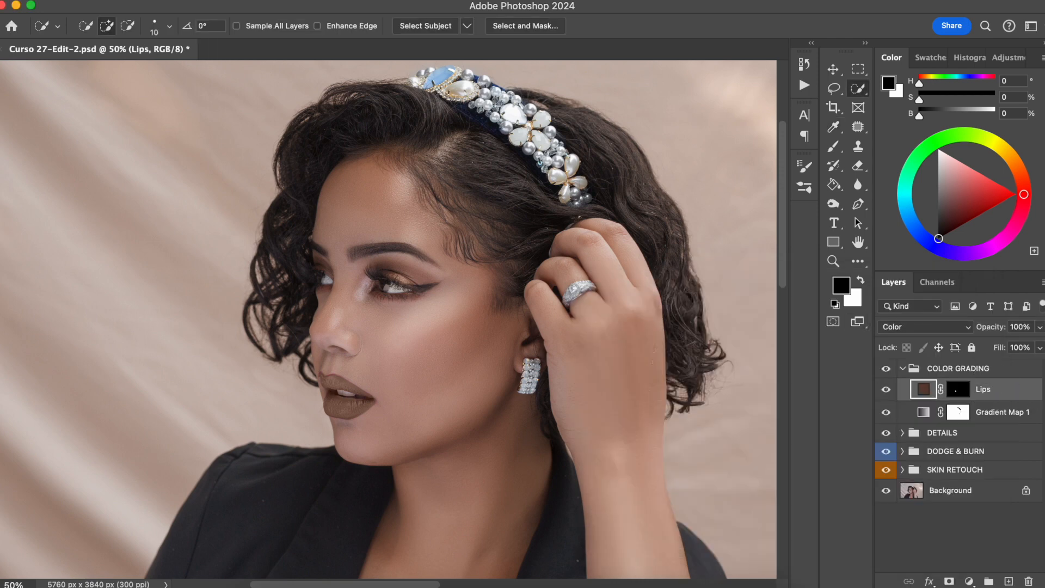
Step: Rename the Gradient Map 1 layer Color overall
double_click(998, 412)
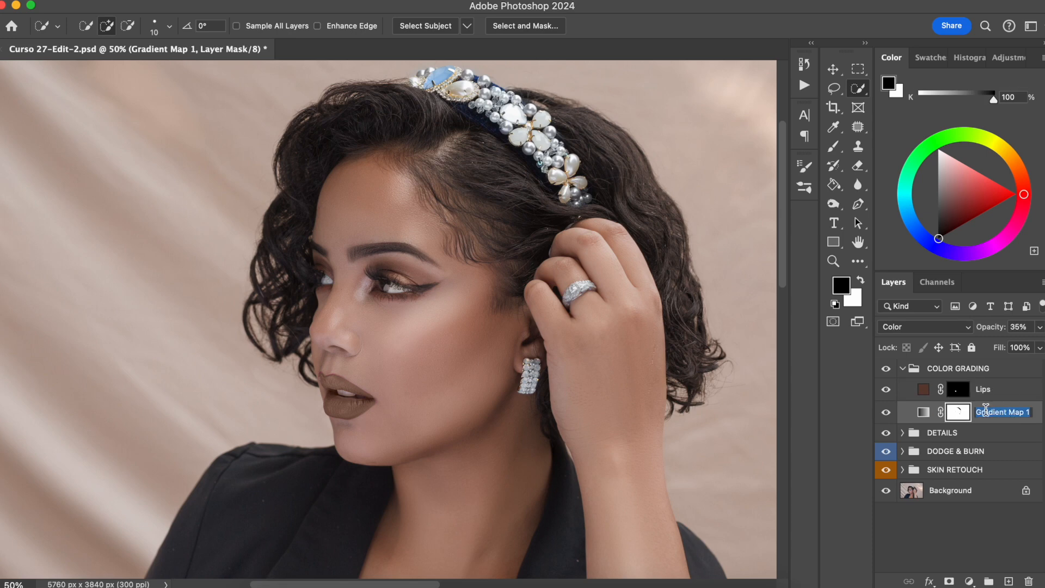
type("Color overall")
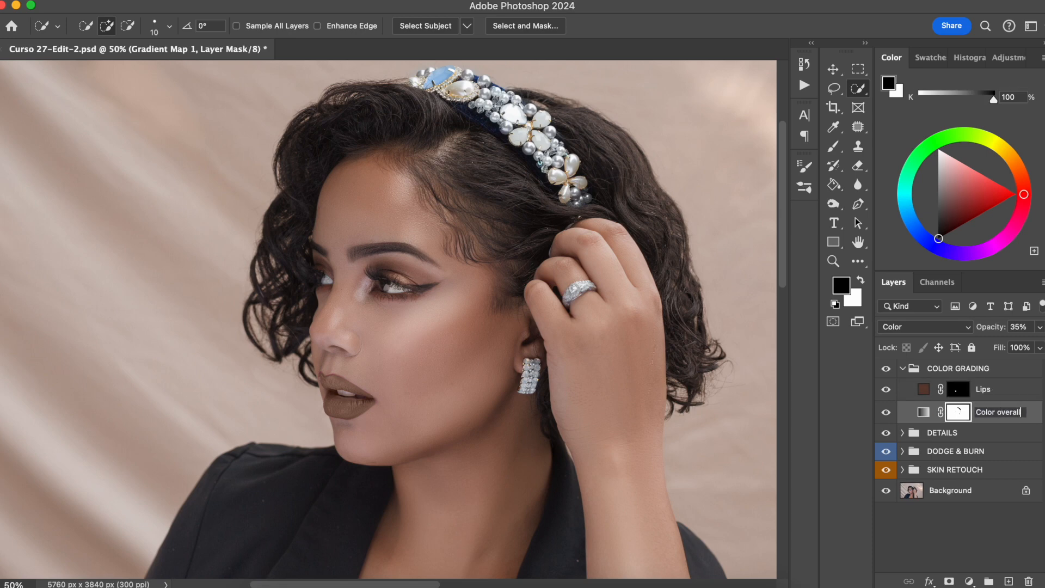
key("Return")
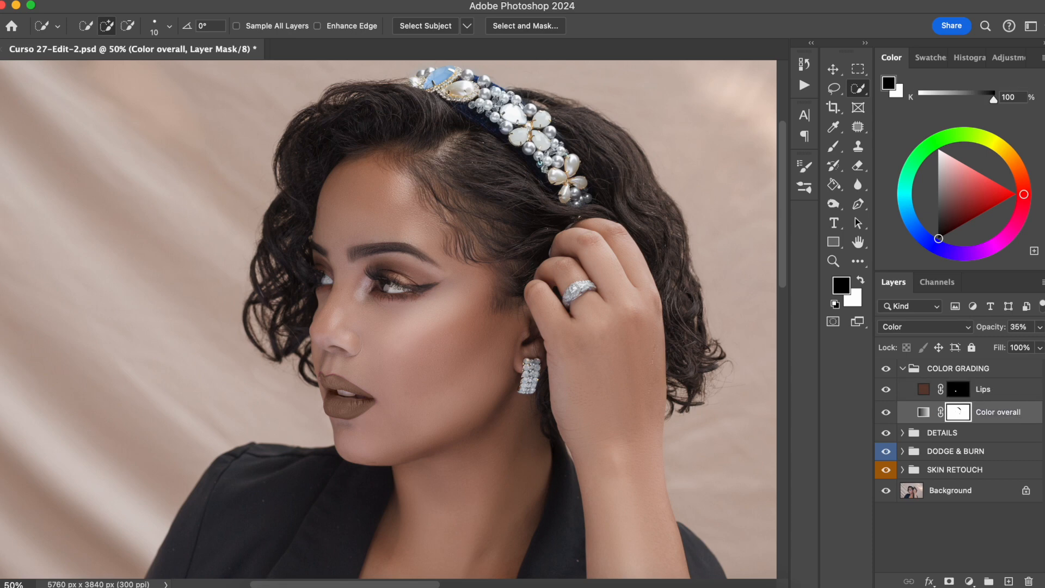
Step: Paint white on the Lips mask with a size 20 brush at 40% opacity to extend the colour to the lip edges
left_click(954, 386)
key("super+plus")
key("super+plus")
key("super+plus")
key("super+plus")
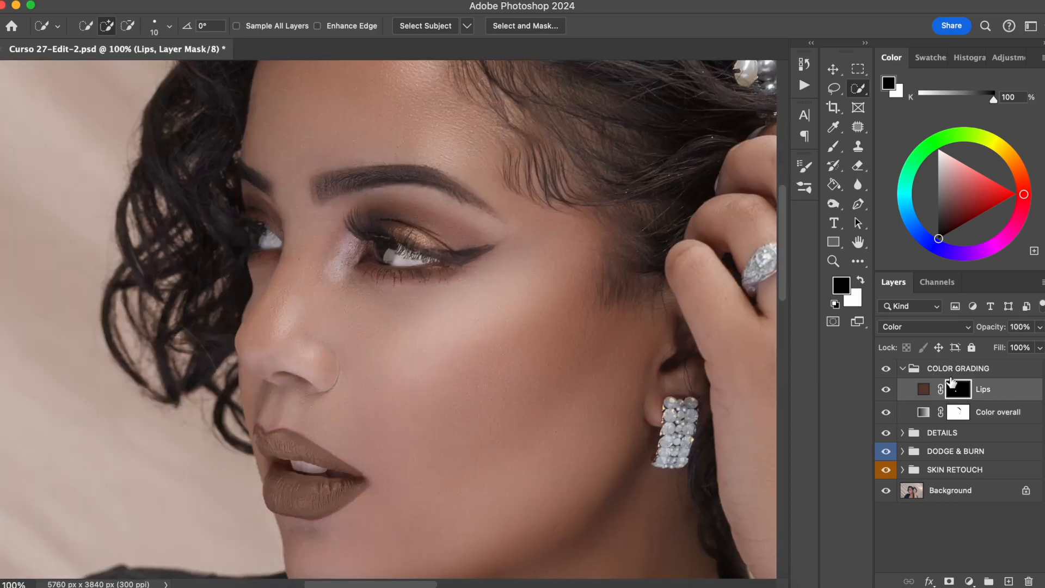
left_click_drag(302, 411, 446, 292)
left_click_drag(555, 425, 299, 321)
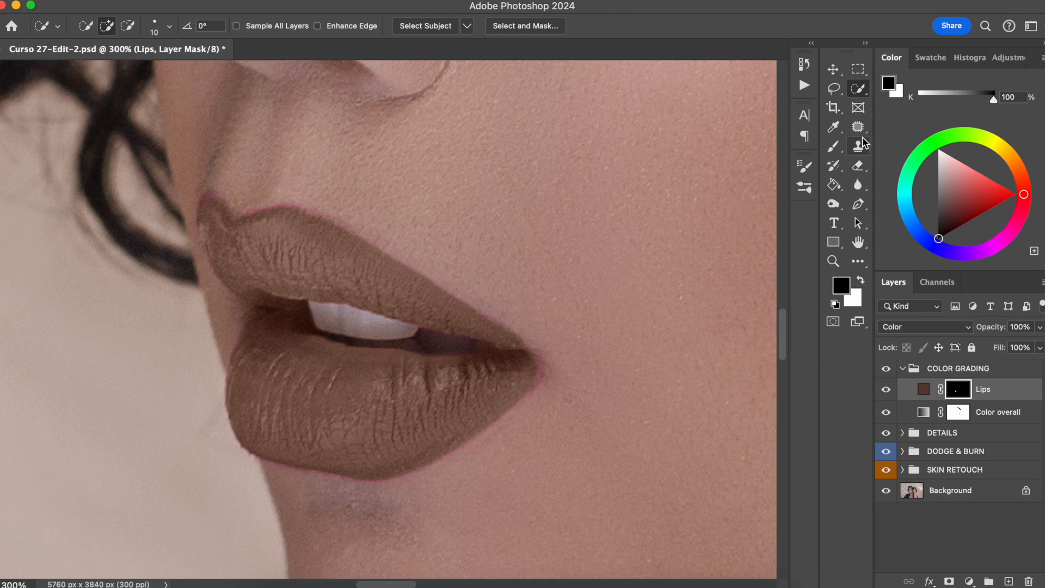
left_click(833, 146)
left_click_drag(343, 216, 390, 253)
left_click(326, 26)
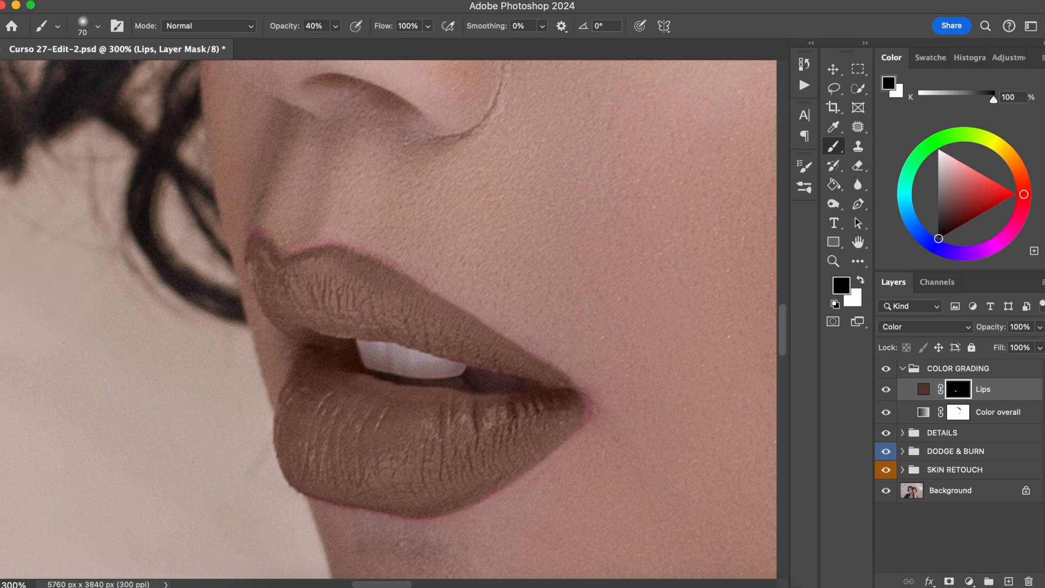
key("bracketleft")
key("bracketleft")
key("bracketleft")
key("bracketleft")
left_click(861, 281)
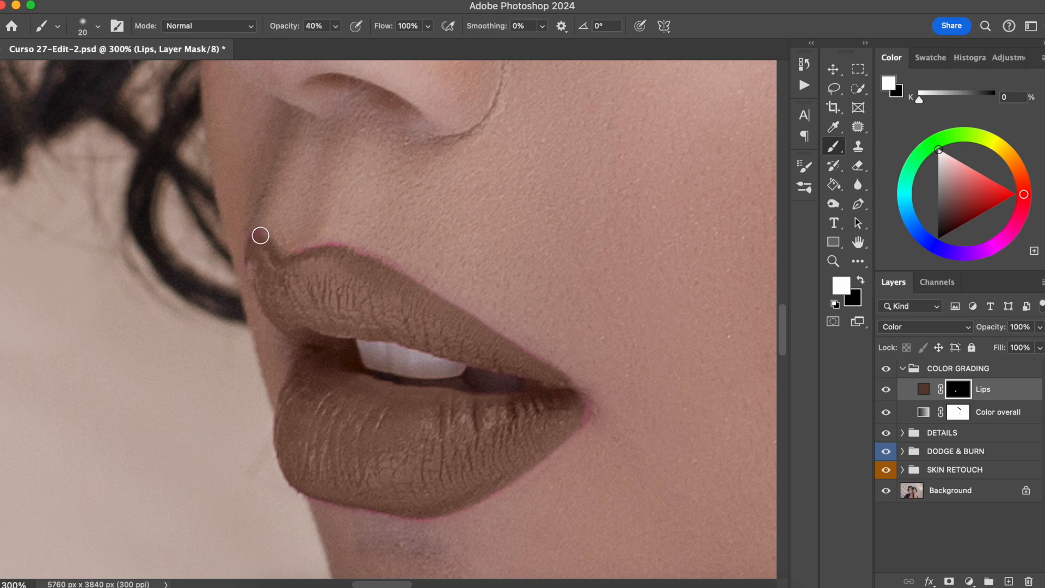
mouse_move(262, 241)
left_mouse_down()
mouse_move(248, 263)
mouse_move(253, 246)
mouse_move(259, 275)
mouse_move(251, 250)
mouse_move(265, 252)
mouse_move(254, 237)
mouse_move(278, 265)
mouse_move(314, 276)
mouse_move(295, 261)
mouse_move(321, 251)
mouse_move(293, 254)
mouse_move(349, 249)
mouse_move(444, 296)
left_mouse_up()
left_click_drag(589, 414, 583, 406)
left_click_drag(297, 376, 287, 405)
mouse_move(483, 360)
left_mouse_down()
mouse_move(529, 375)
mouse_move(468, 361)
mouse_move(557, 390)
left_mouse_up()
mouse_move(341, 355)
left_mouse_down()
mouse_move(345, 347)
mouse_move(345, 373)
mouse_move(390, 388)
mouse_move(487, 401)
mouse_move(459, 404)
mouse_move(555, 389)
mouse_move(485, 357)
mouse_move(534, 372)
left_mouse_up()
Step: Paint black on the Lips mask along the inner lip line to remove colour near the teeth
key("x")
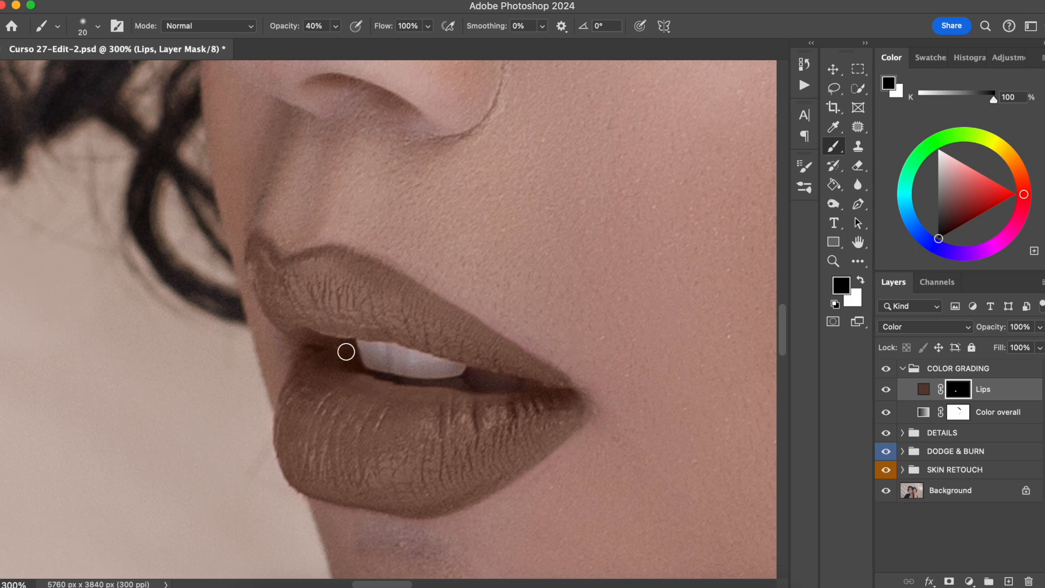
left_click_drag(372, 355, 465, 370)
left_click_drag(354, 355, 518, 382)
Step: Paint white on the Lips mask again along the upper lip's inner edge
key("x")
left_click_drag(435, 348, 524, 368)
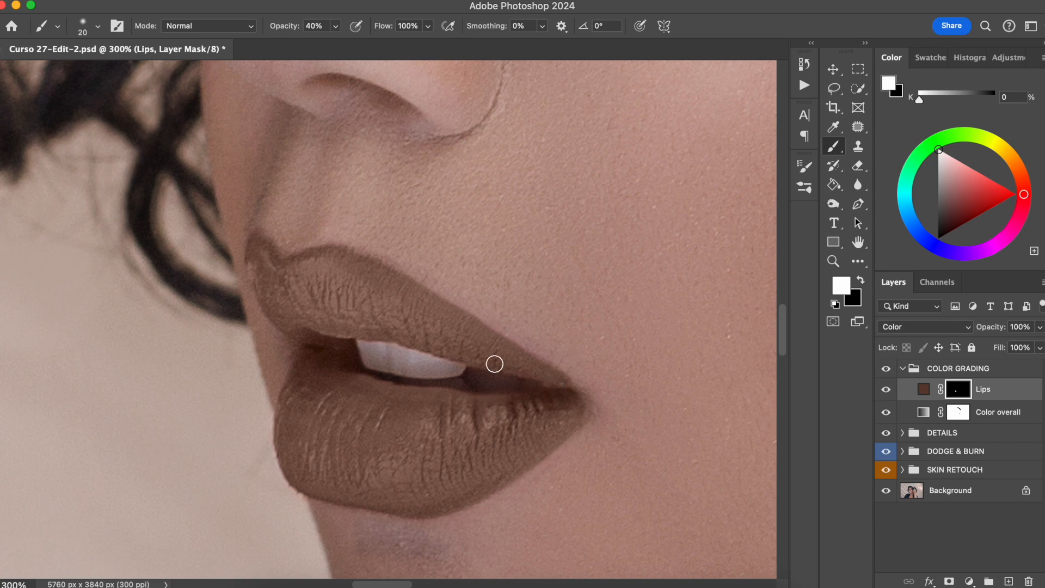
Step: Paint more white strokes across the upper lip on the Lips mask and fit the image on screen
mouse_move(438, 349)
left_mouse_down()
mouse_move(354, 322)
mouse_move(375, 331)
mouse_move(331, 347)
left_mouse_up()
mouse_move(348, 354)
left_mouse_down()
mouse_move(384, 396)
mouse_move(471, 408)
mouse_move(522, 401)
mouse_move(473, 397)
mouse_move(561, 389)
mouse_move(476, 346)
left_mouse_up()
key("super+0")
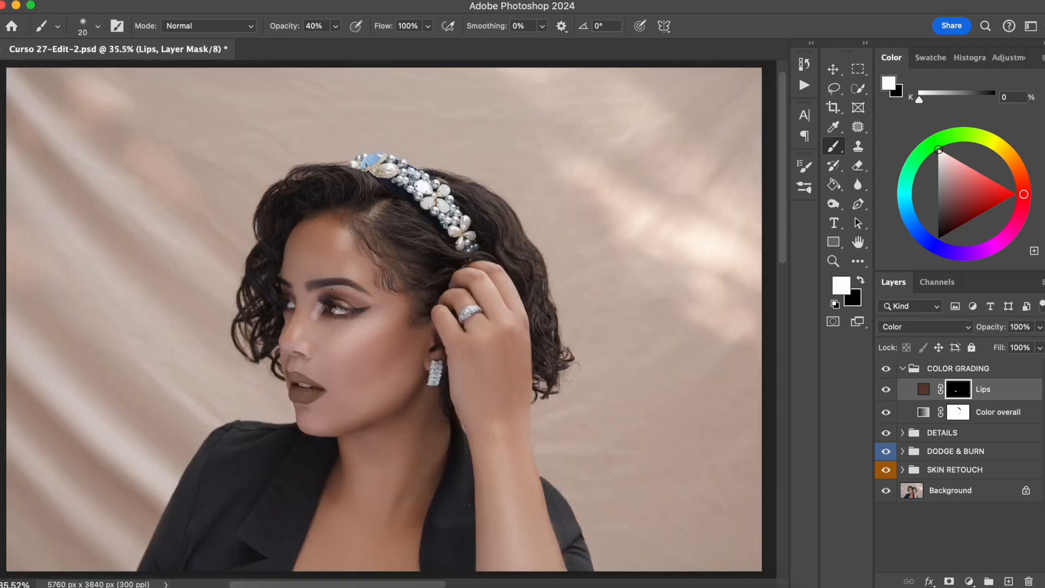
Step: Toggle the Lips layer's visibility to compare the recoloured lips with the original
left_click(887, 389)
left_click(888, 391)
left_click(887, 391)
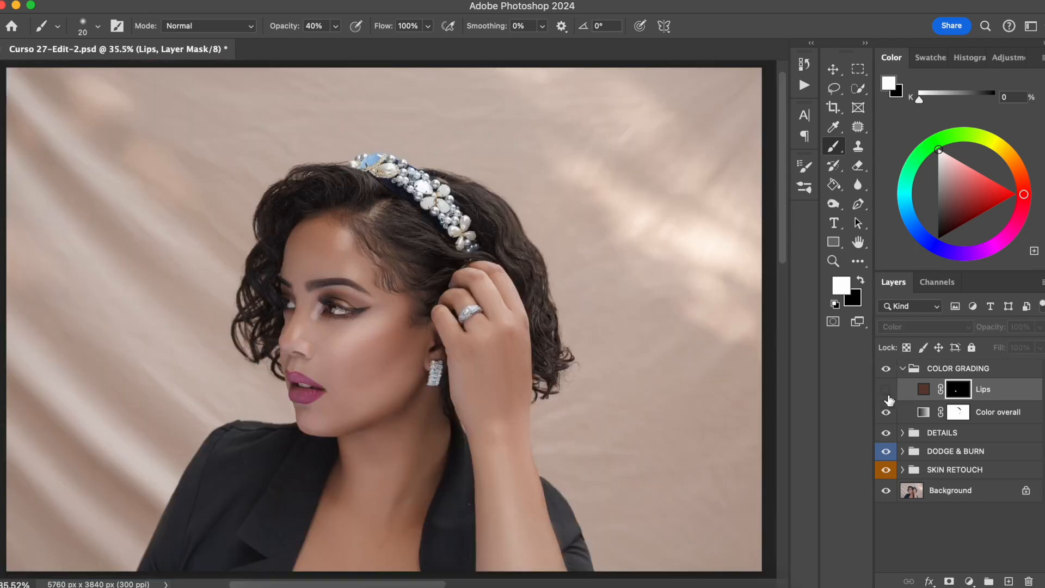
left_click(886, 389)
Step: Select the black jacket with the Quick Selection tool
left_click_drag(465, 399, 493, 395)
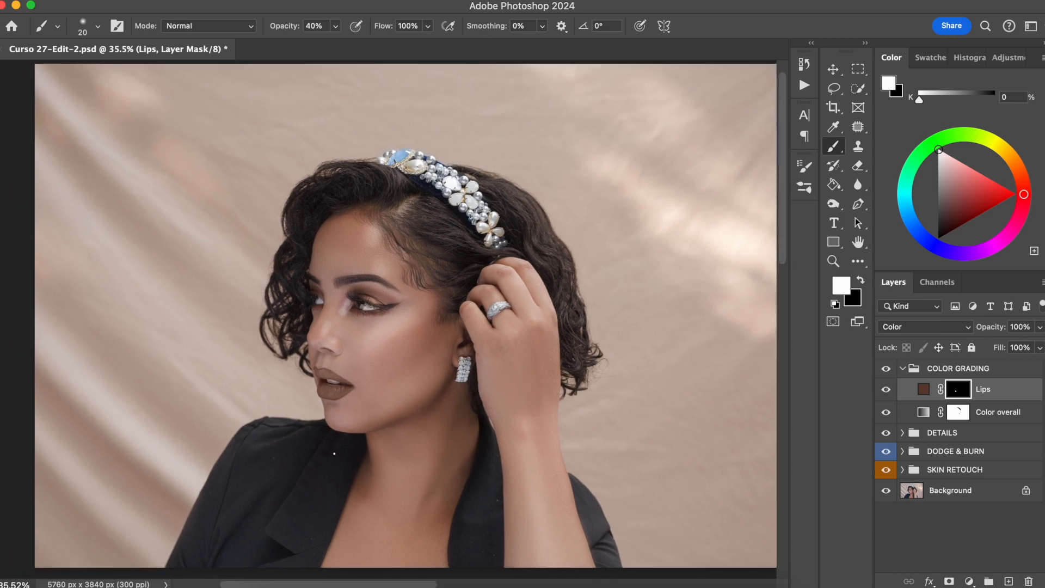
left_click(858, 88)
left_click_drag(289, 454, 265, 523)
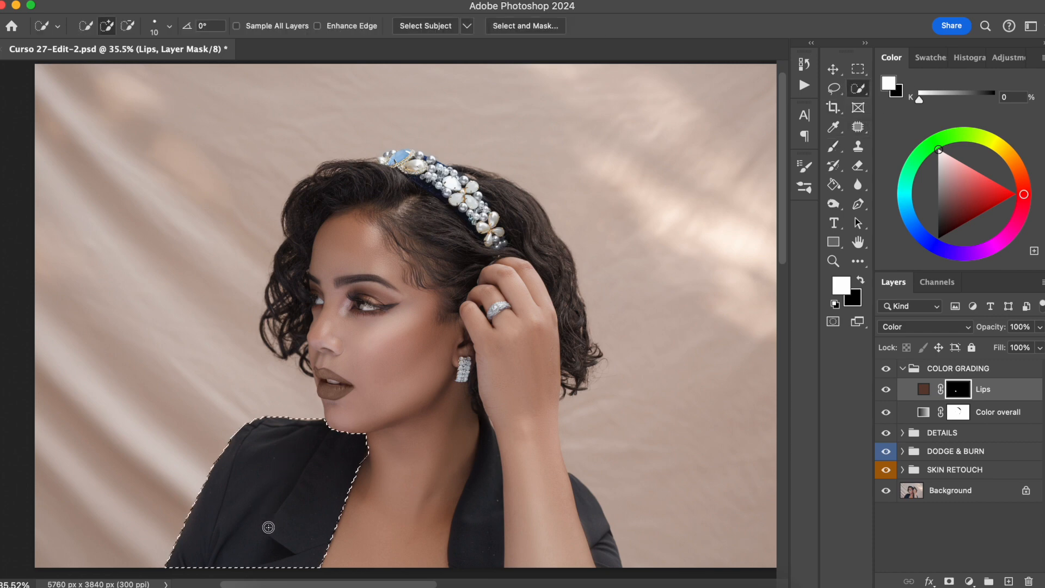
left_click_drag(482, 462, 482, 514)
left_click_drag(589, 511, 581, 492)
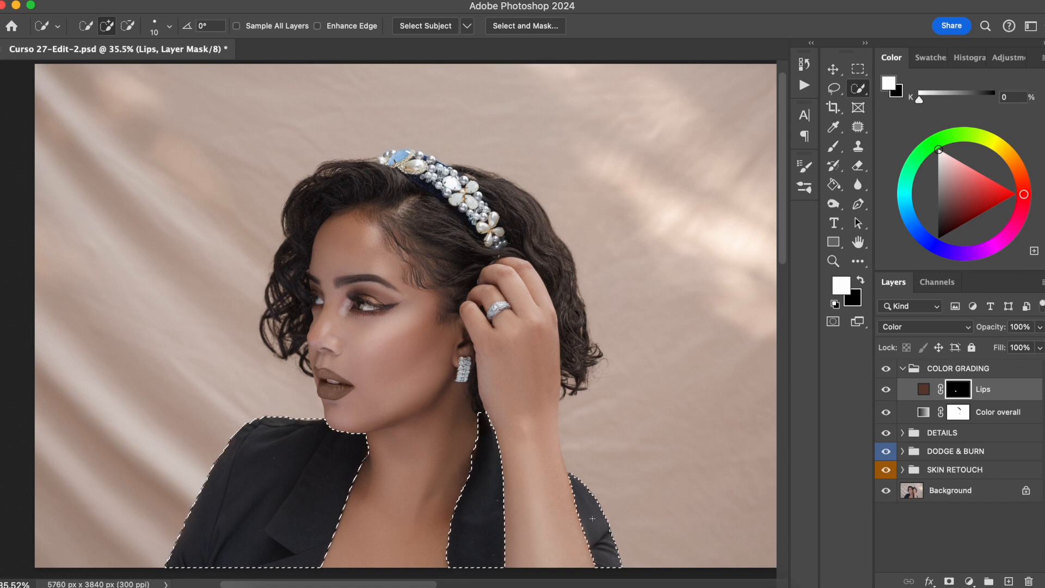
Step: Add a Hue/Saturation adjustment masked to the jacket selection and enable Colorize
left_click(968, 581)
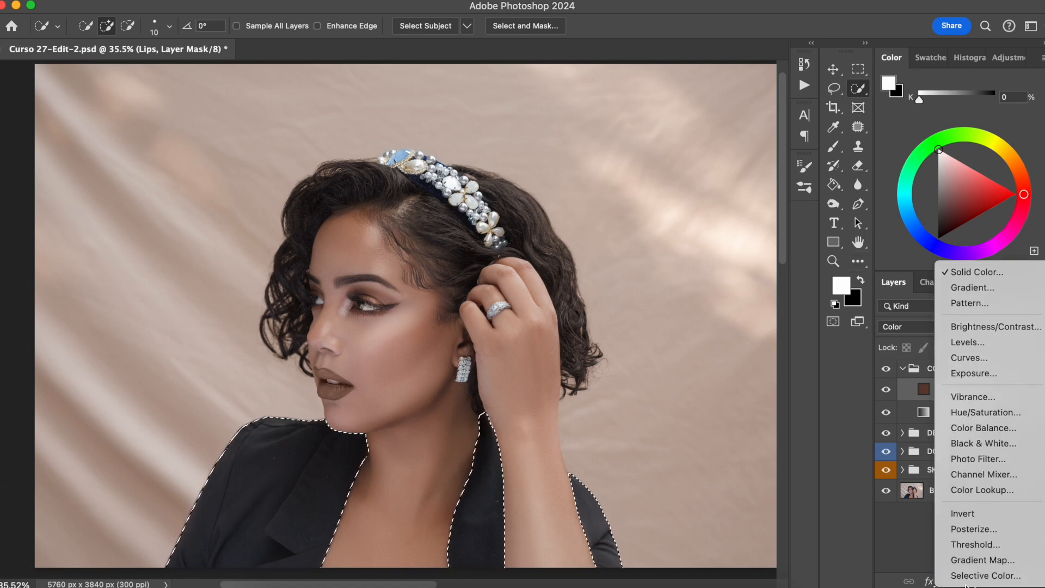
left_click(980, 425)
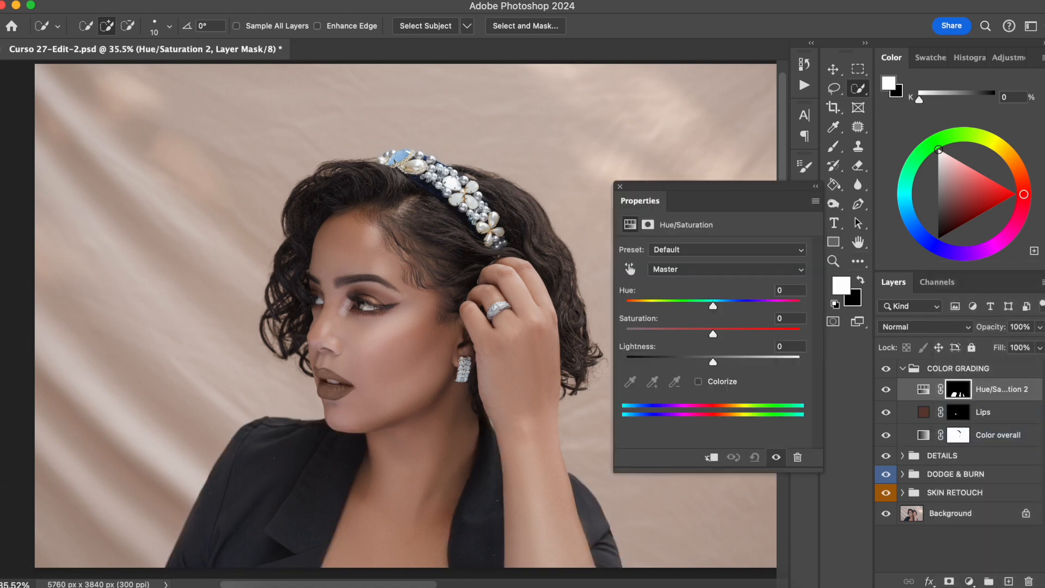
left_click(698, 382)
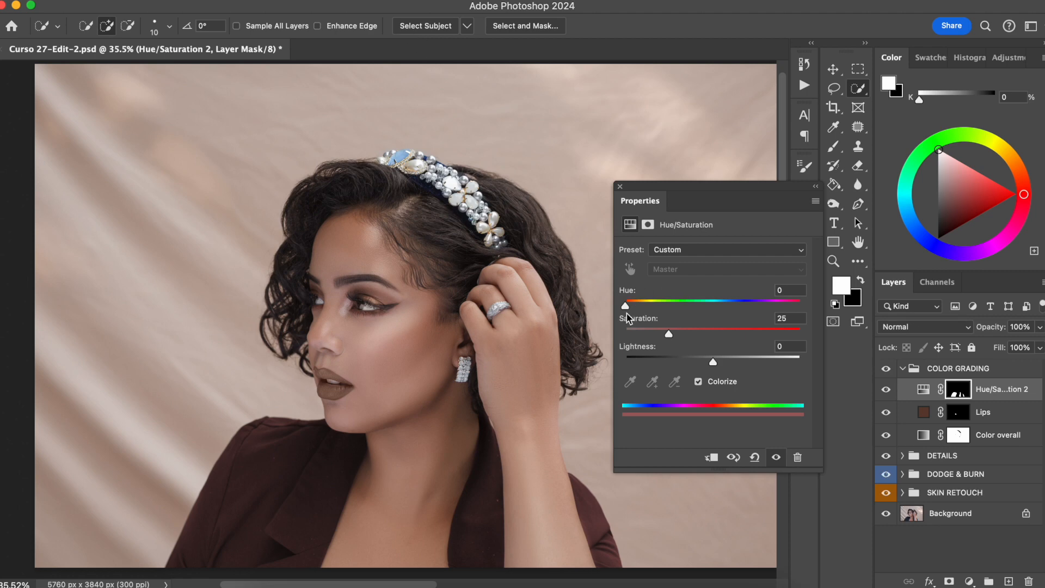
Step: Set the jacket colour's Hue to 8 and Lightness to +10, and lower its saturation
left_click_drag(626, 307, 628, 308)
left_click_drag(713, 364, 722, 362)
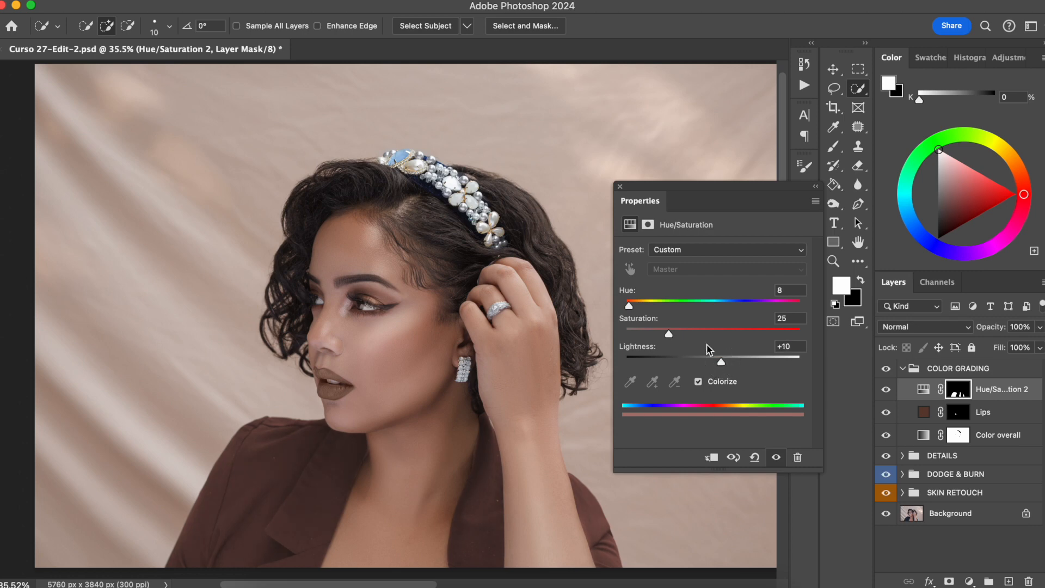
left_click_drag(669, 334, 633, 312)
left_click(619, 186)
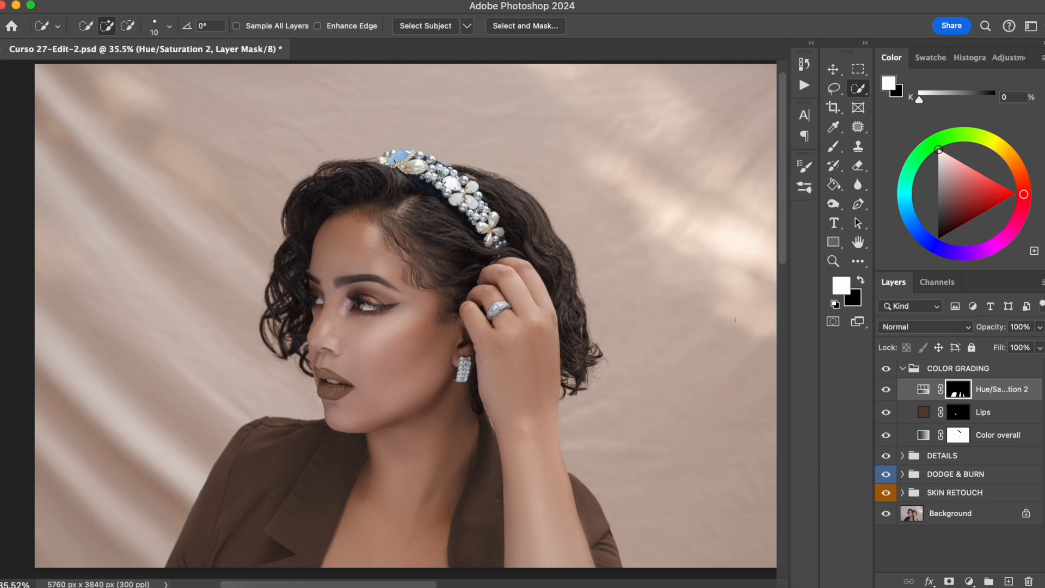
Step: Rename the Hue/Saturation layer Jacket
double_click(989, 389)
type("Jacket")
key("Return")
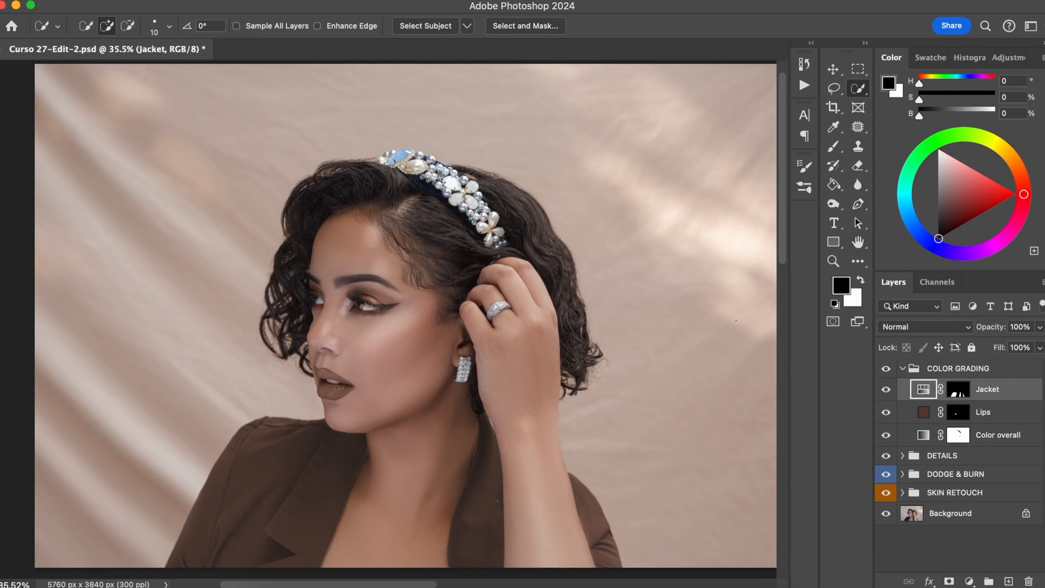
Step: Add a Curves adjustment above Jacket and name it Jacket Contrast
left_click(968, 581)
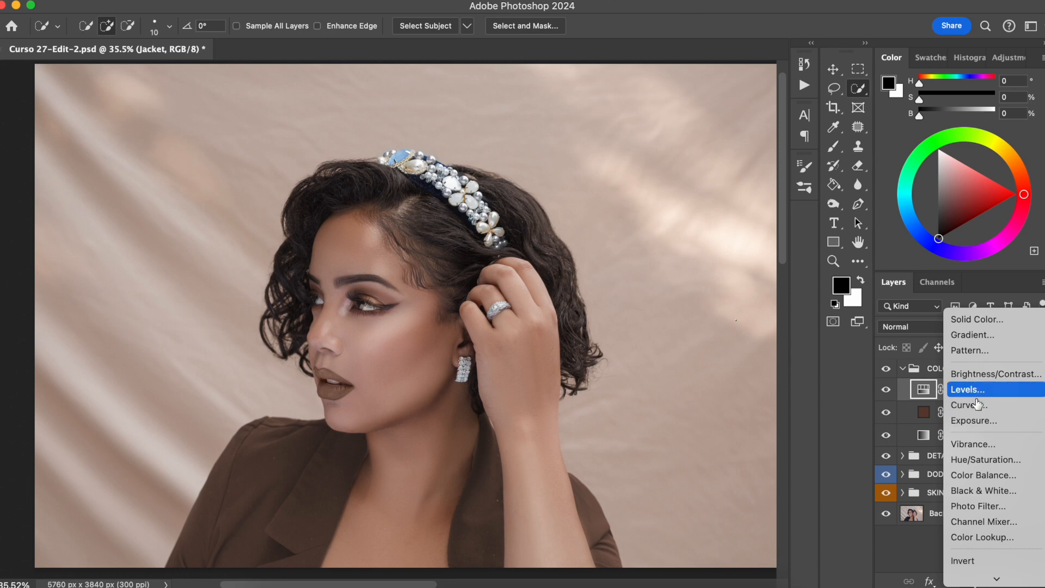
left_click(971, 404)
double_click(988, 389)
type("Jacket Contrast")
key("Return")
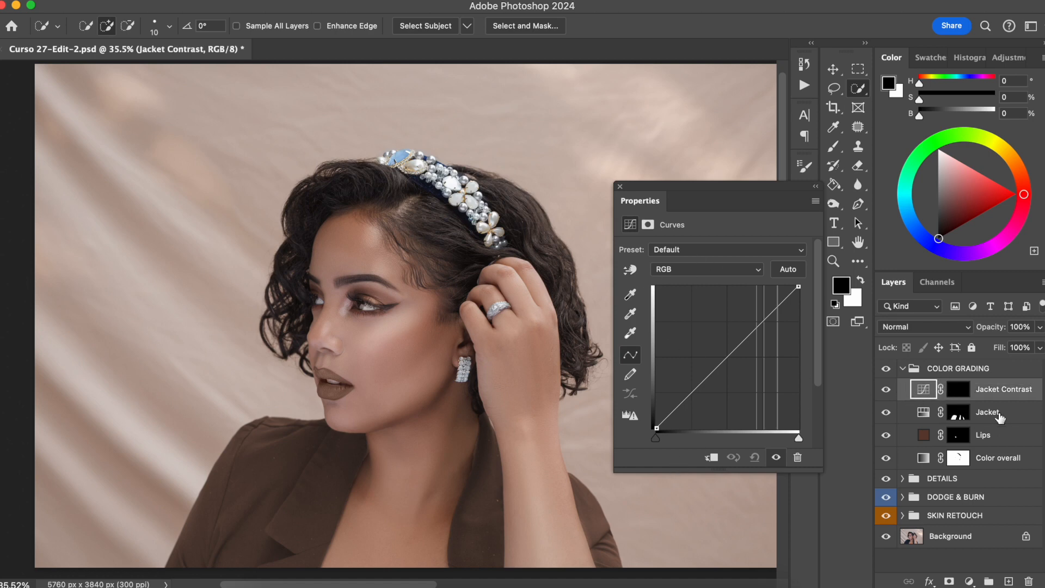
Step: Clip the Jacket Contrast curves to the Jacket layer
left_click(711, 457)
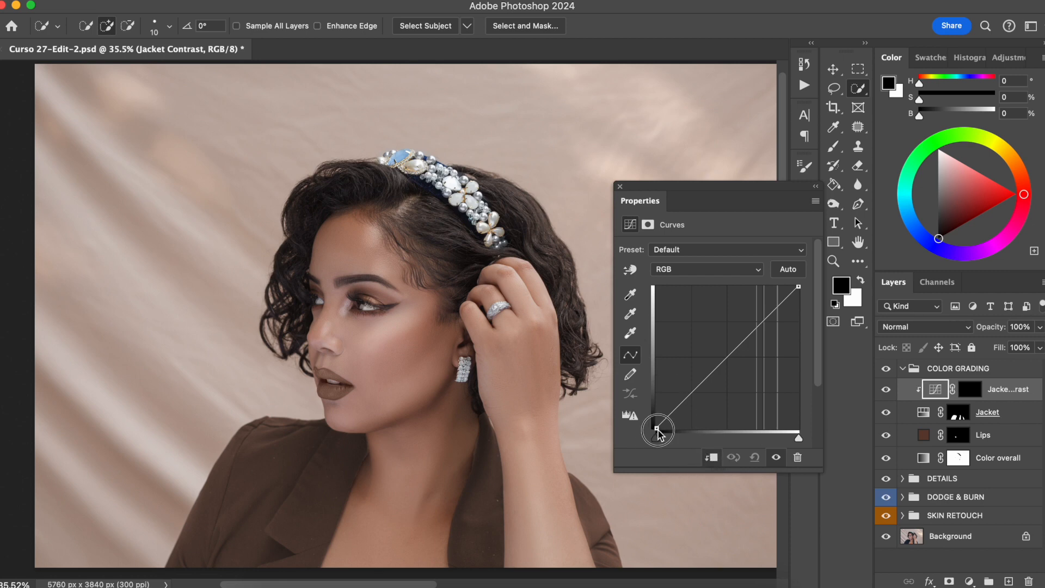
left_click_drag(657, 428, 676, 416)
key("super+z")
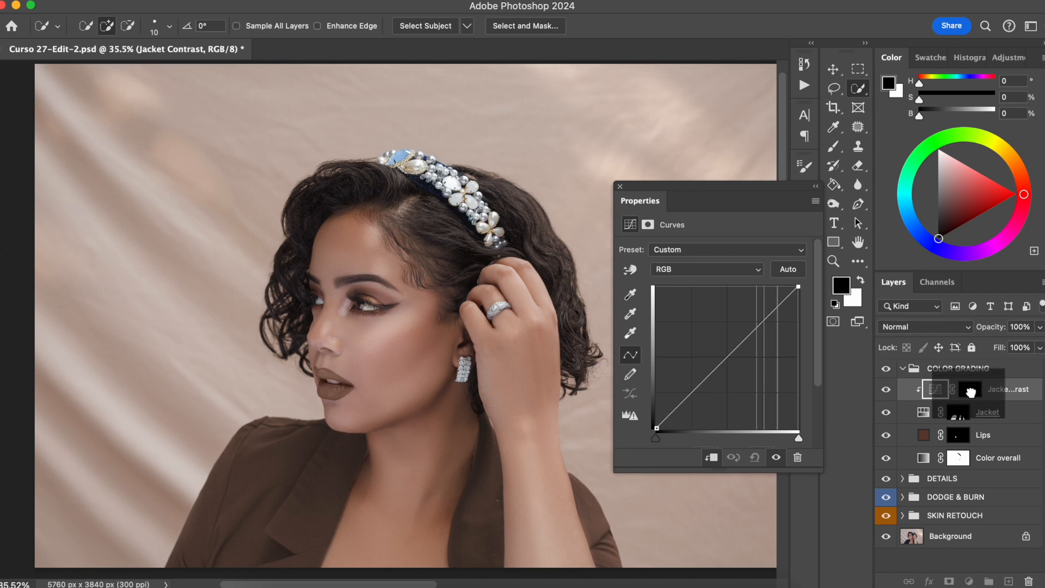
Step: Invert the Jacket Contrast mask to white and build a contrast S-curve with a slightly moved black point
left_click(969, 389)
key("super+i")
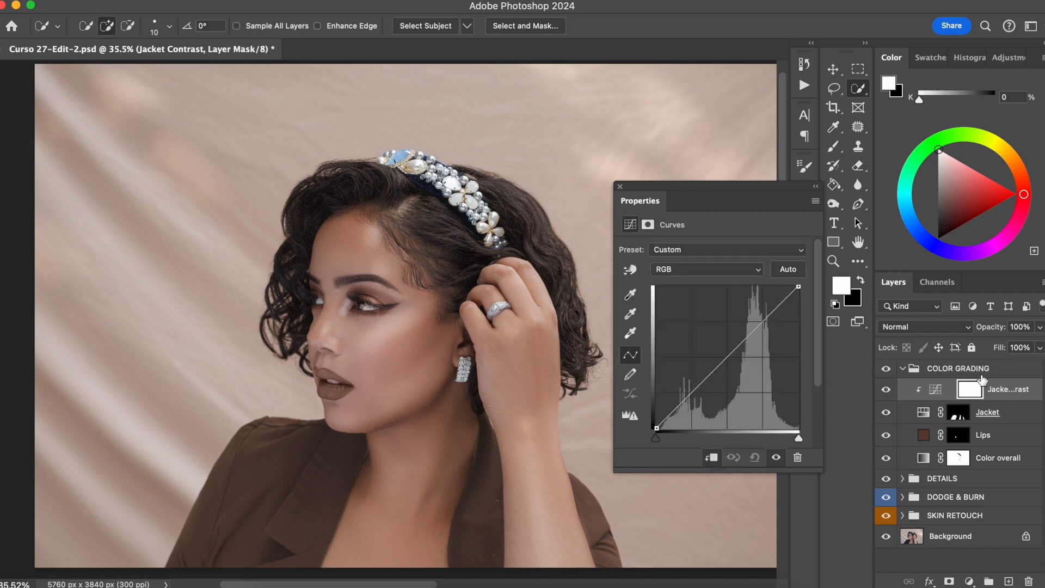
left_click_drag(655, 427, 662, 428)
left_click(753, 329)
left_click(700, 390)
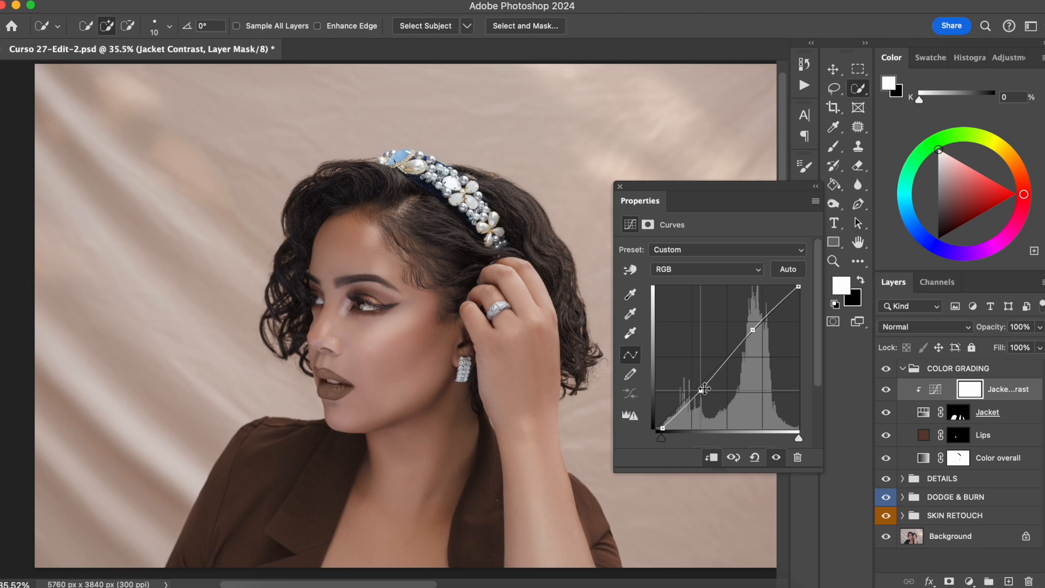
Step: Compare the Jacket Contrast layer on and off and set its opacity to 80%
left_click(886, 390)
left_click(886, 390)
left_click(886, 390)
left_click(886, 390)
left_click_drag(999, 332, 1003, 334)
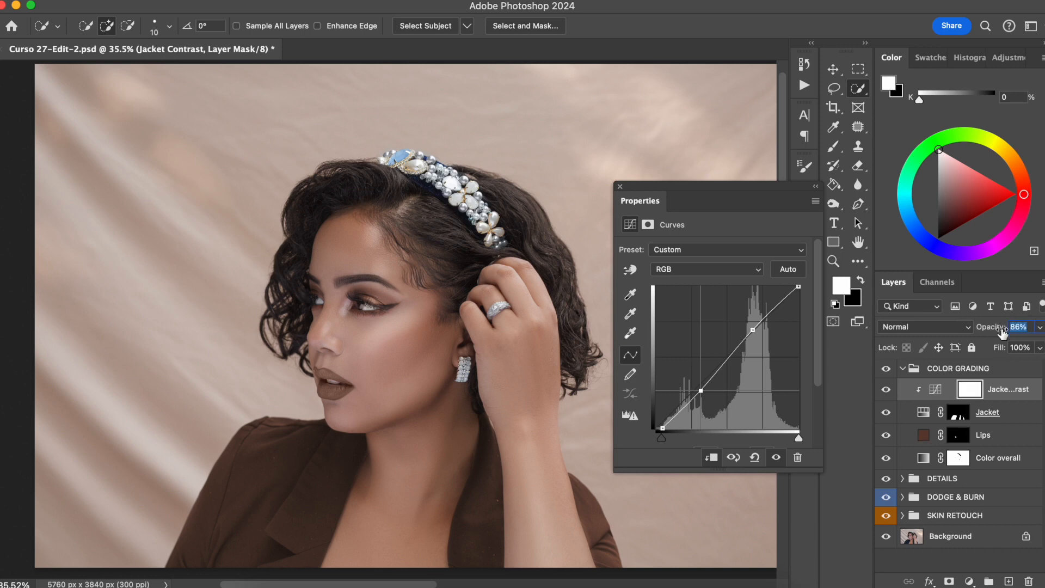
type("80")
Step: Compare the COLOR GRADING group on and off, then collapse the group
left_click(886, 369)
left_click(886, 370)
left_click(619, 186)
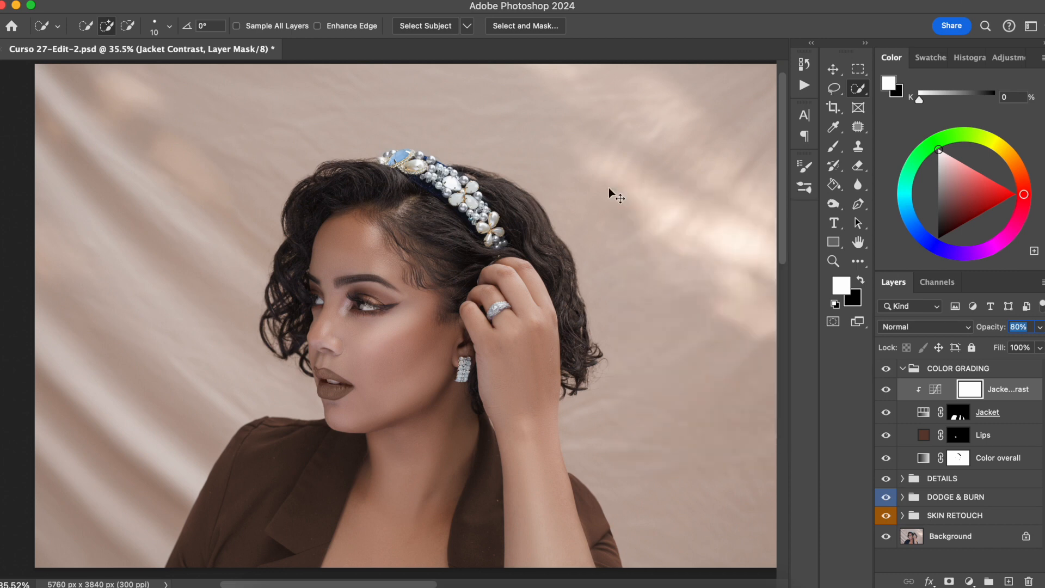
key("super+minus")
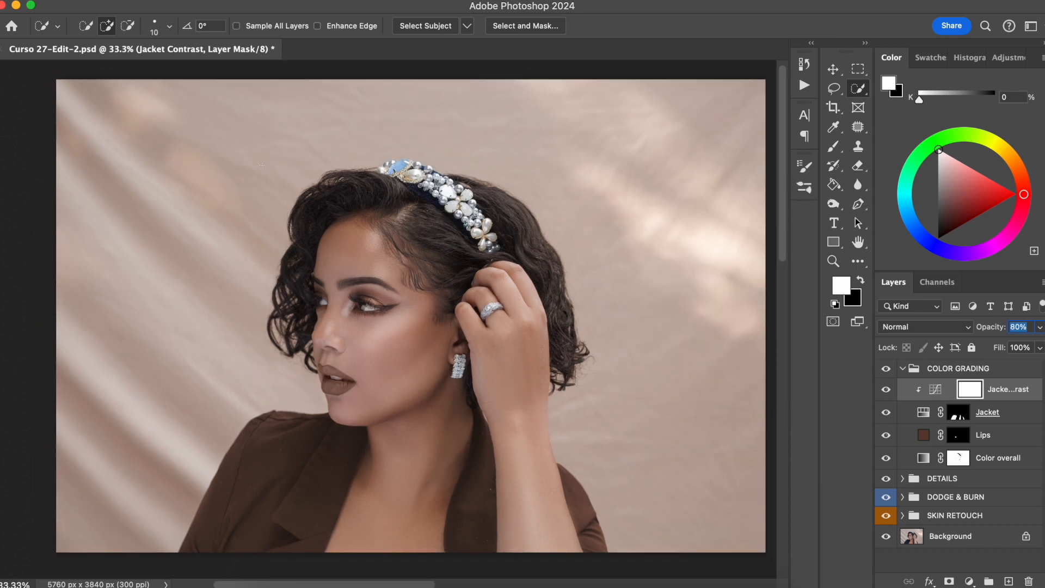
left_click(887, 369)
left_click(887, 370)
left_click(902, 368)
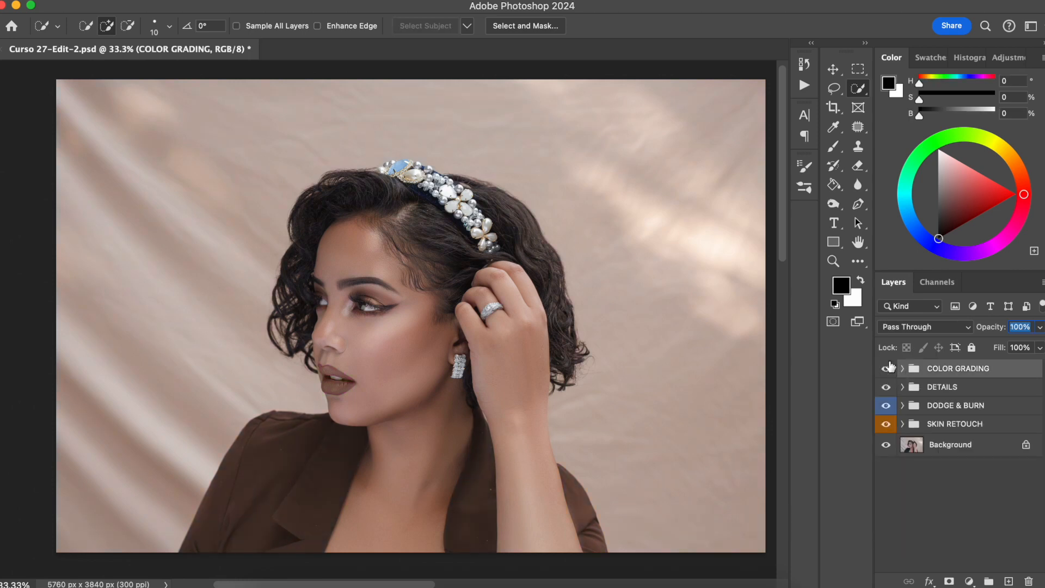